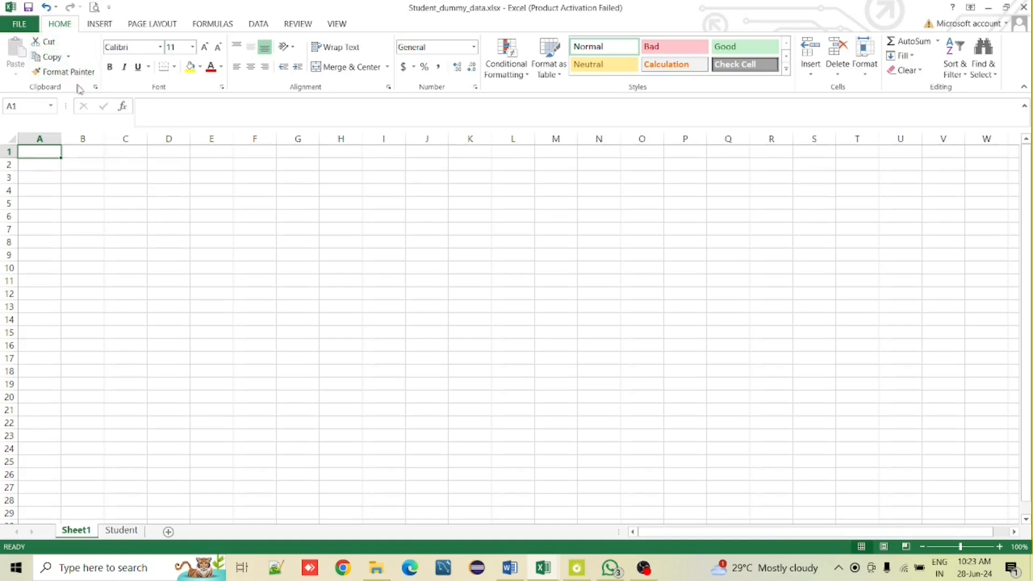
{"action": "left_click", "coordinate": [100, 24]}
{"action": "left_click", "coordinate": [156, 25]}
{"action": "left_click", "coordinate": [230, 26]}
{"action": "left_click", "coordinate": [268, 26]}
{"action": "left_click", "coordinate": [312, 26]}
{"action": "left_click", "coordinate": [342, 26]}
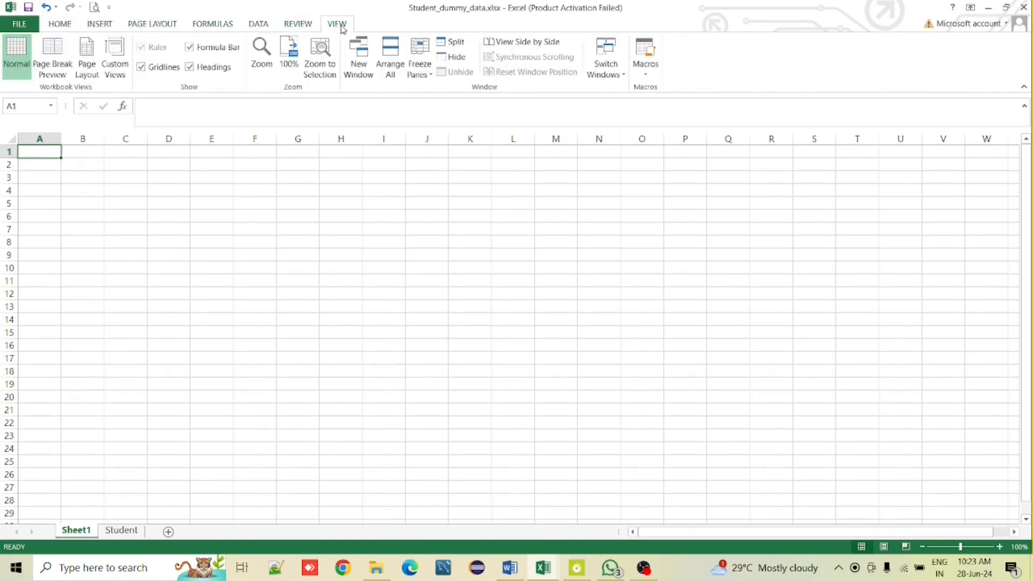
{"action": "left_click", "coordinate": [102, 24]}
{"action": "left_click", "coordinate": [140, 27]}
{"action": "left_click", "coordinate": [205, 24]}
{"action": "left_click", "coordinate": [265, 27]}
{"action": "left_click", "coordinate": [304, 29]}
{"action": "left_click", "coordinate": [339, 27]}
{"action": "left_click", "coordinate": [60, 25]}
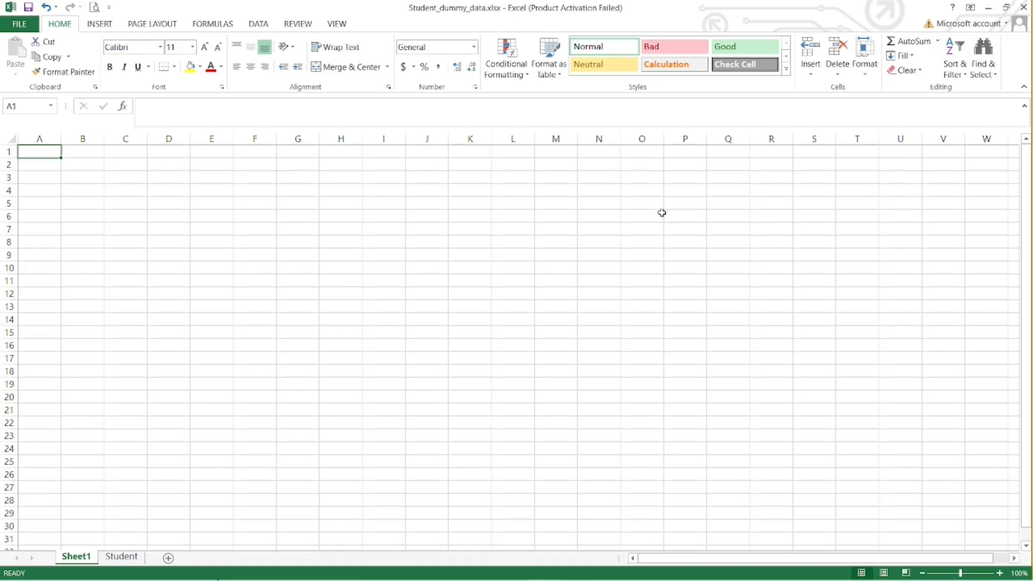
Open the Student worksheet and look through its records.
{"action": "left_click", "coordinate": [121, 557]}
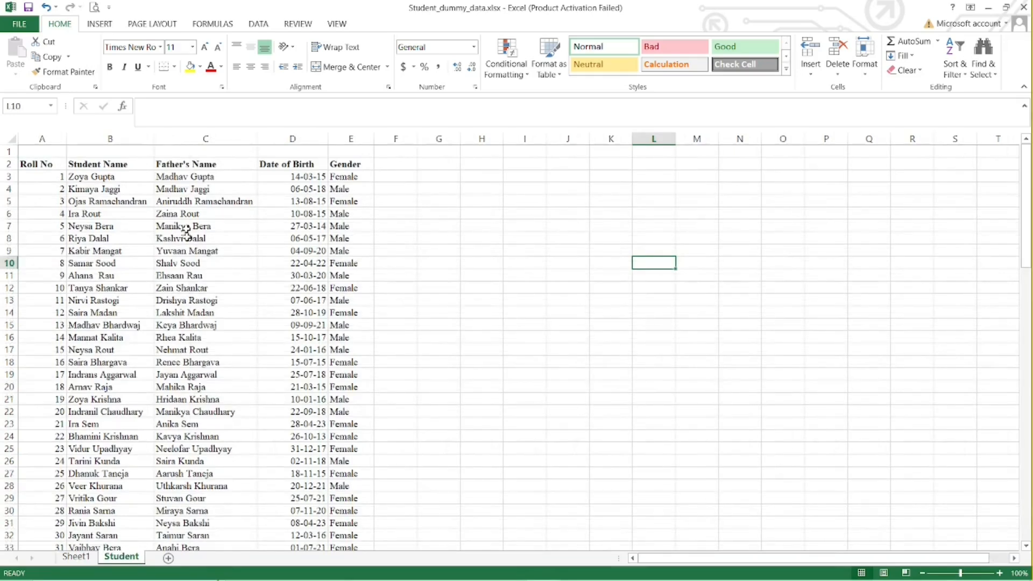
{"action": "scroll", "coordinate": [108, 372], "scroll_direction": "down", "scroll_amount": 5}
{"action": "scroll", "coordinate": [109, 373], "scroll_direction": "up", "scroll_amount": 5}
Move the roll number 3 student's details from B5:E5 to the cells starting at J6 using Cut and Paste.
{"action": "left_click", "coordinate": [83, 202]}
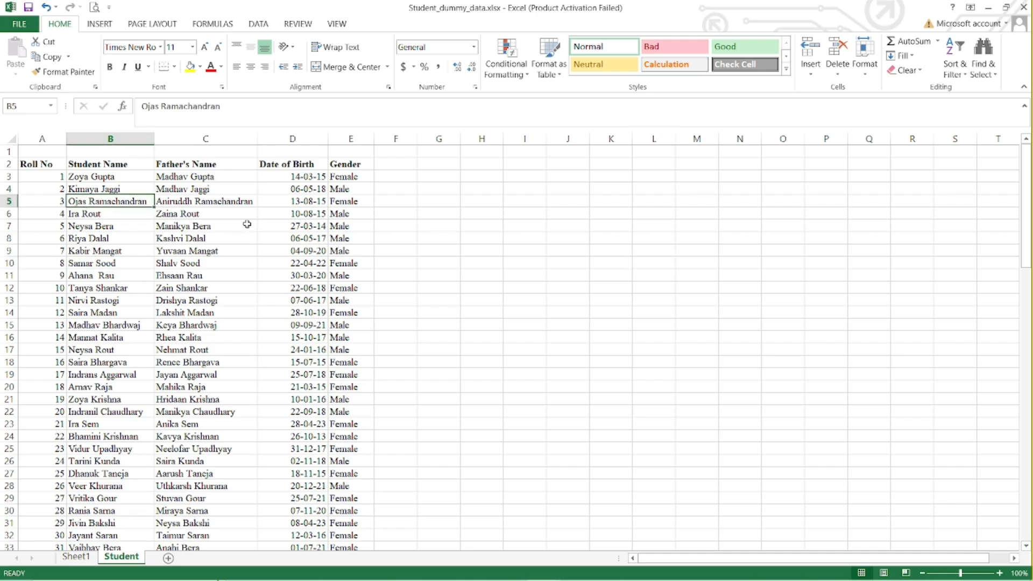
{"action": "key", "text": "shift+Right"}
{"action": "key", "text": "shift+Right"}
{"action": "key", "text": "shift+Right"}
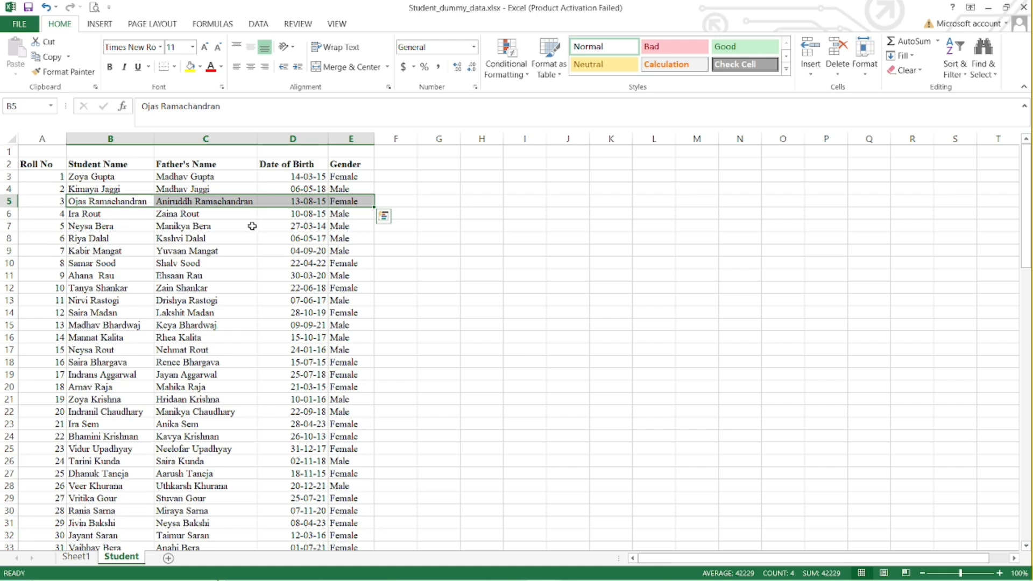
{"action": "left_click", "coordinate": [52, 47]}
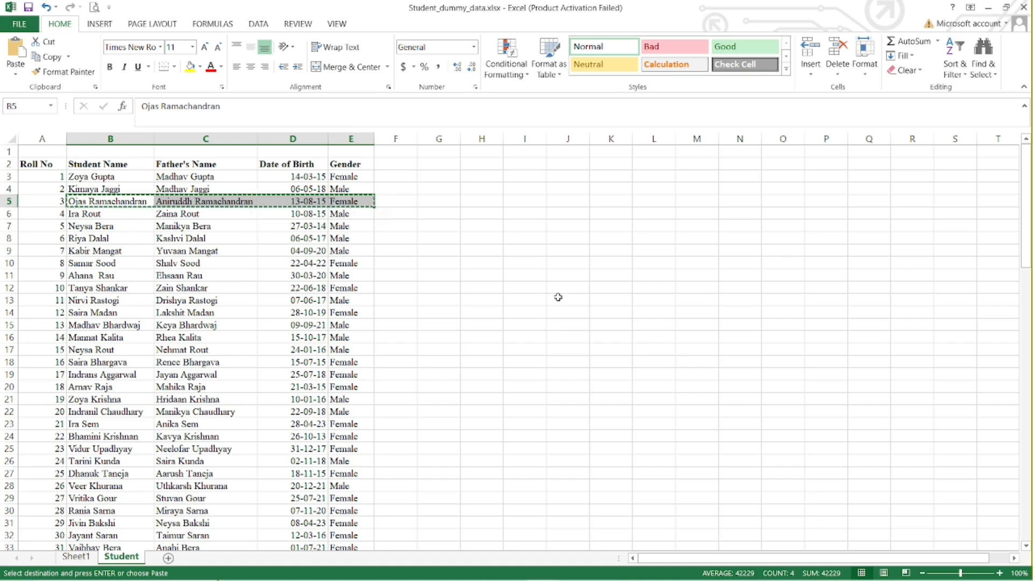
{"action": "left_click", "coordinate": [563, 202]}
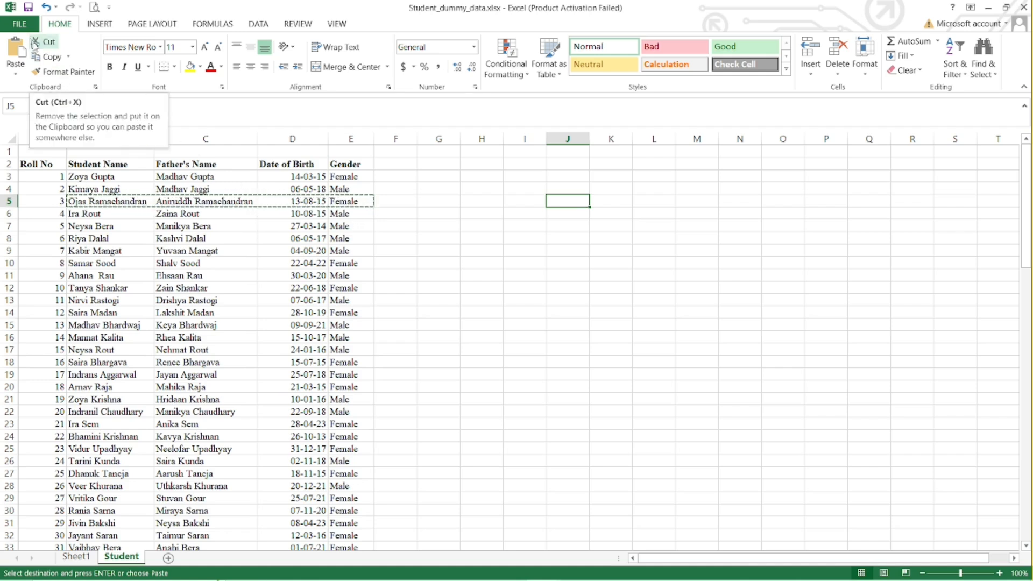
{"action": "left_click", "coordinate": [573, 214]}
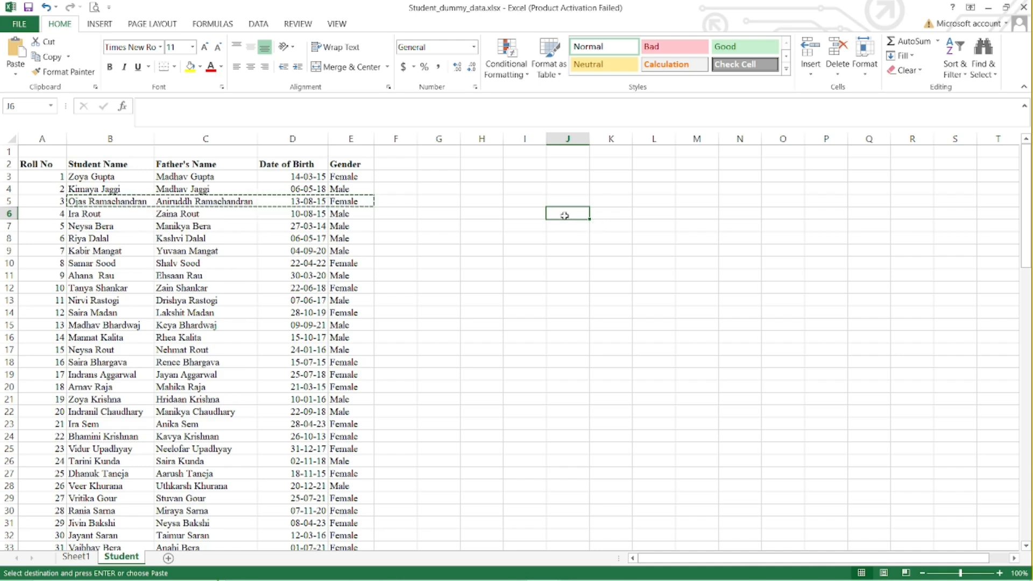
{"action": "left_click", "coordinate": [13, 51]}
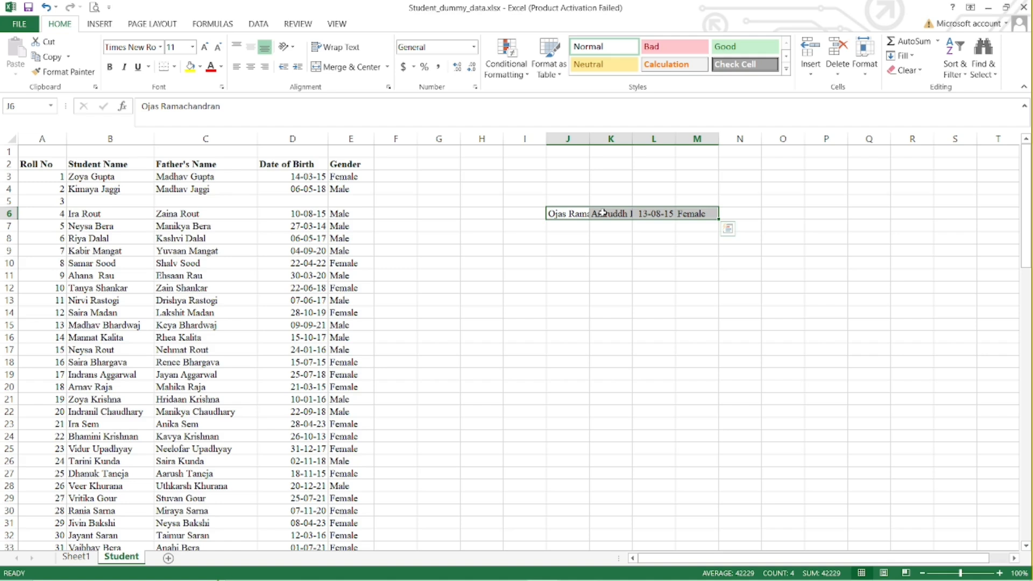
Compare the emptied cells B5:E5 with the pasted record in row 6, and undo the move.
{"action": "left_click_drag", "start_coordinate": [89, 201], "coordinate": [349, 200]}
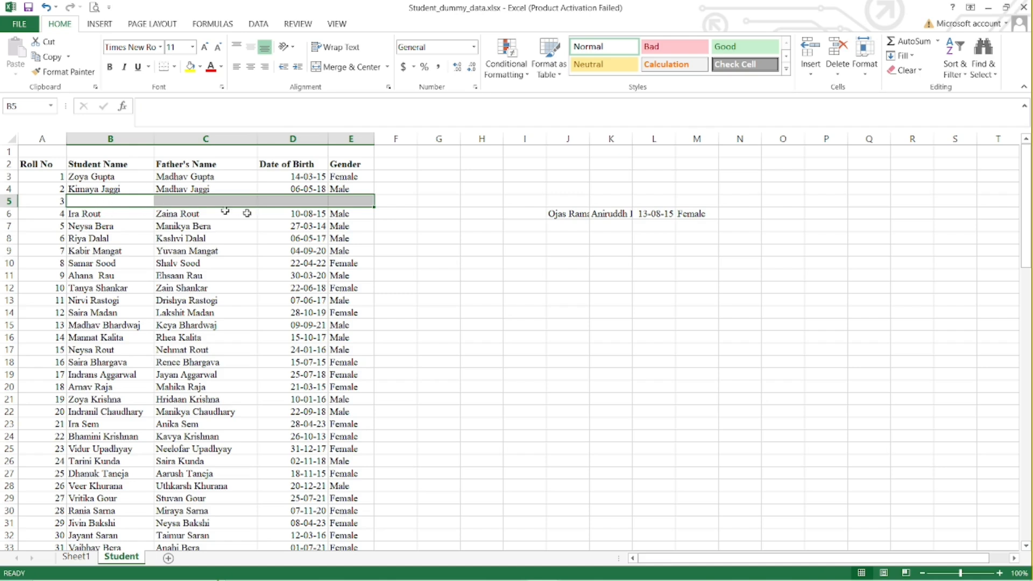
{"action": "left_click_drag", "start_coordinate": [555, 213], "coordinate": [694, 213]}
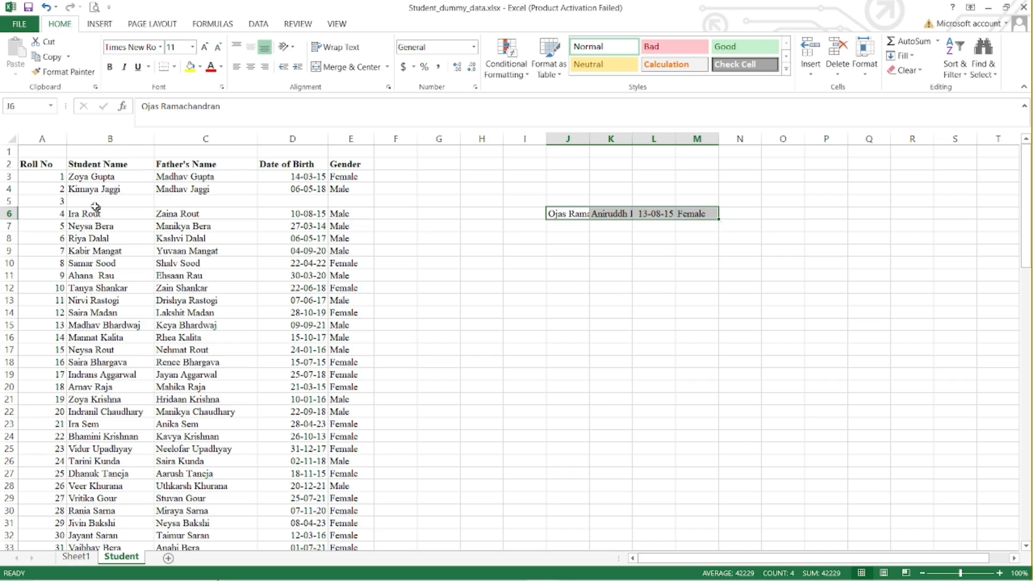
{"action": "left_click_drag", "start_coordinate": [95, 201], "coordinate": [338, 201]}
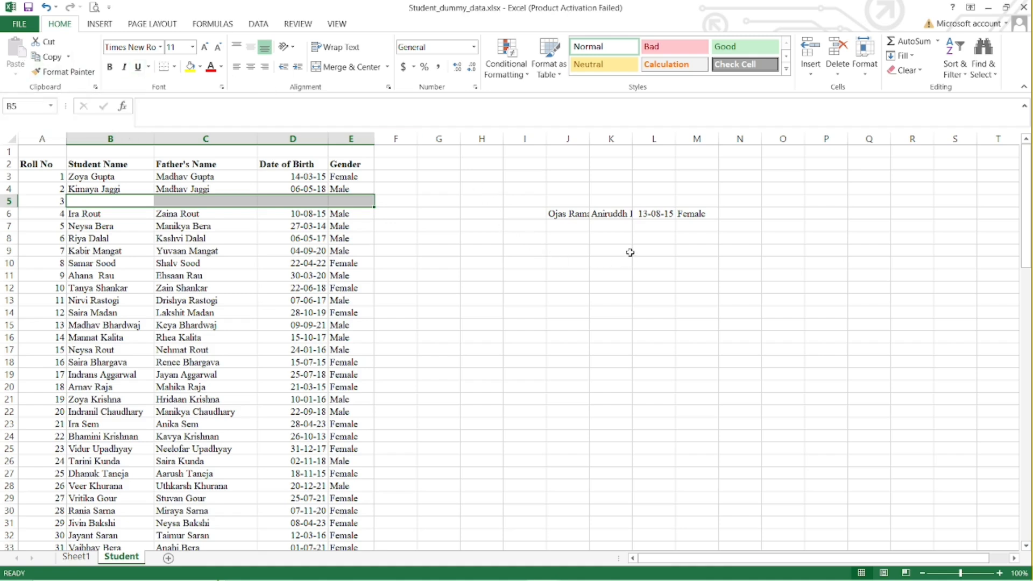
{"action": "key", "text": "ctrl+z"}
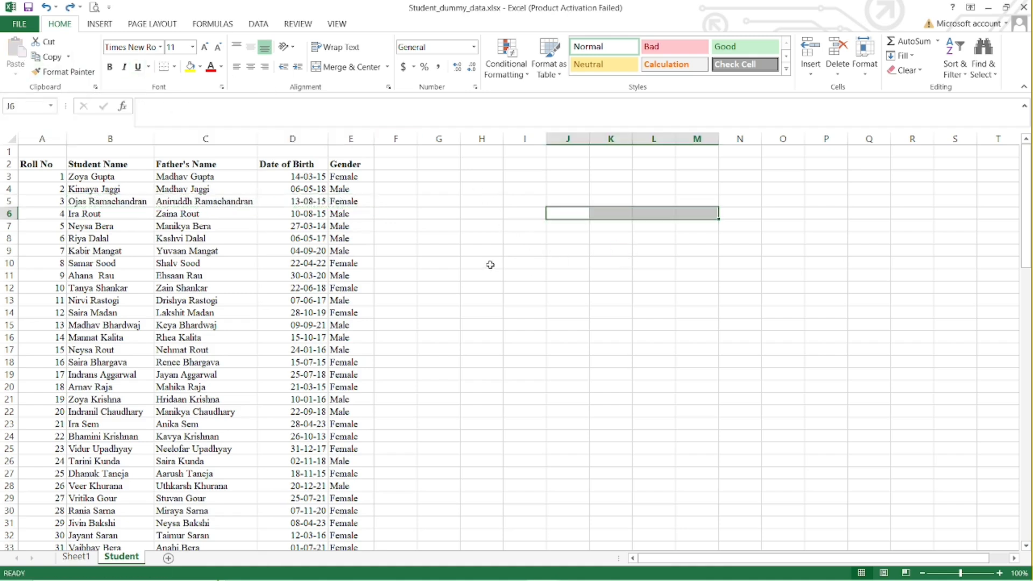
{"action": "left_click", "coordinate": [411, 202]}
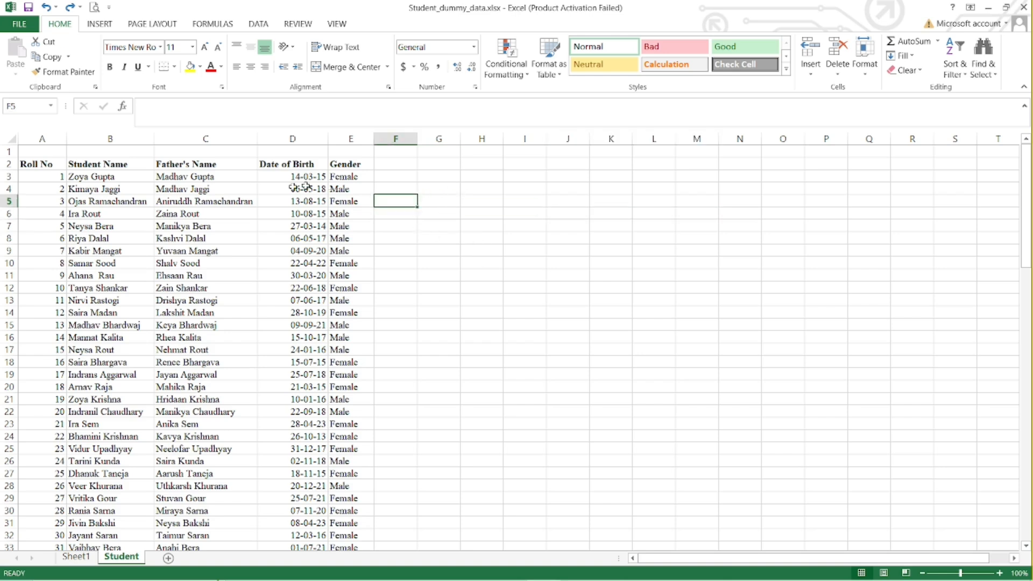
Copy the roll number 3 student's details in B5:E5 and paste them starting at J6.
{"action": "left_click_drag", "start_coordinate": [119, 203], "coordinate": [347, 204]}
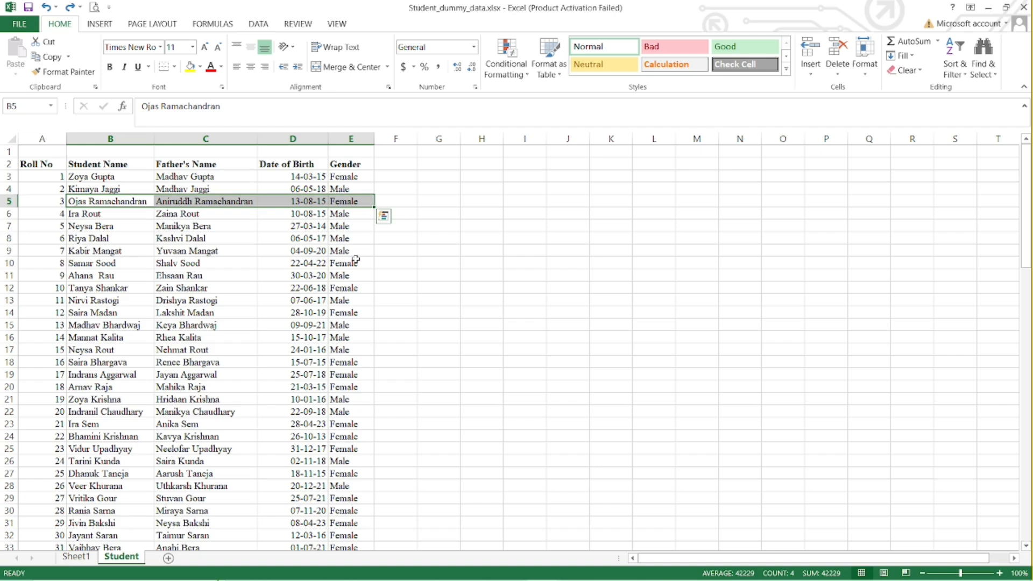
{"action": "left_click", "coordinate": [50, 62]}
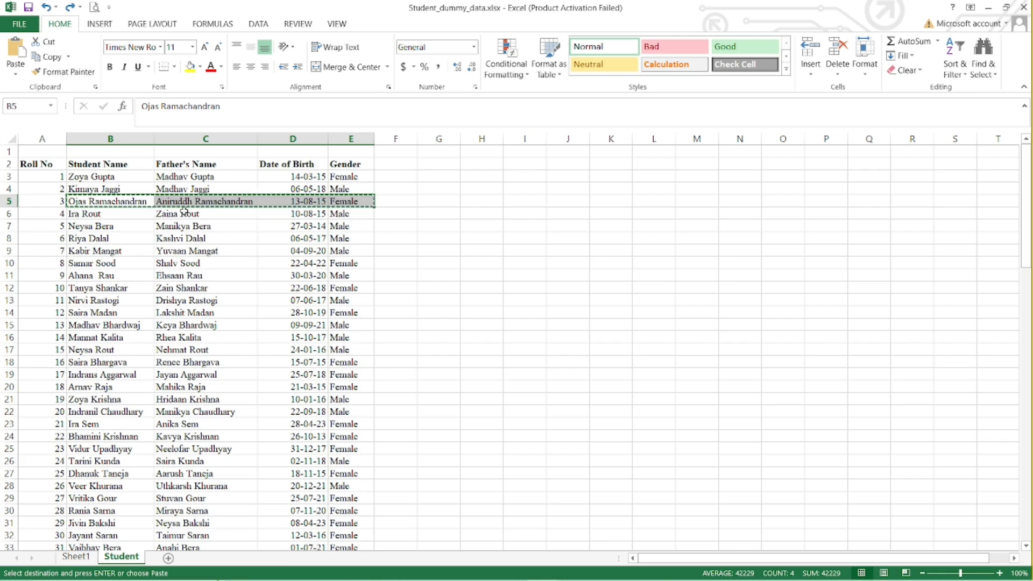
{"action": "left_click", "coordinate": [576, 215]}
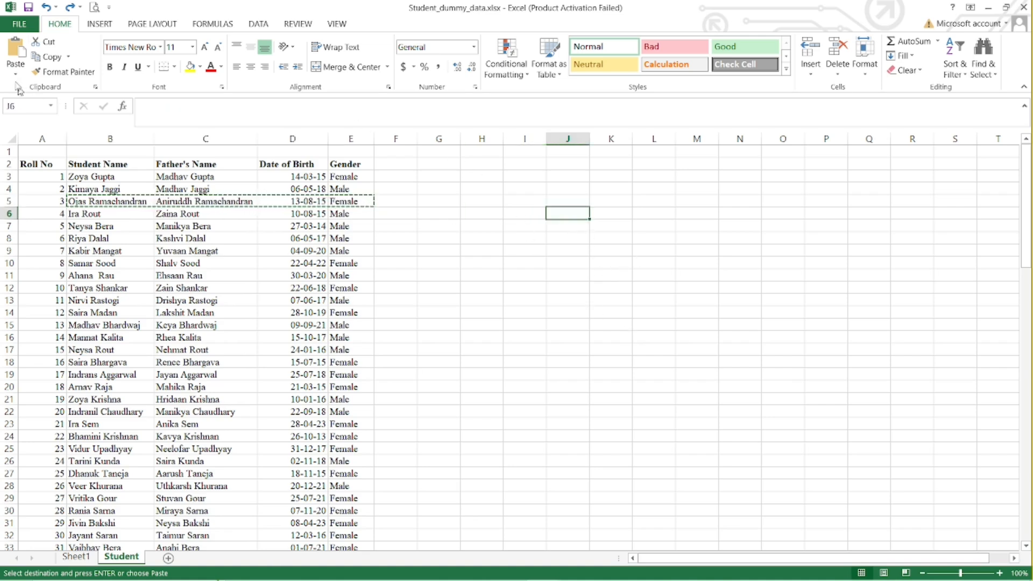
{"action": "left_click", "coordinate": [16, 51]}
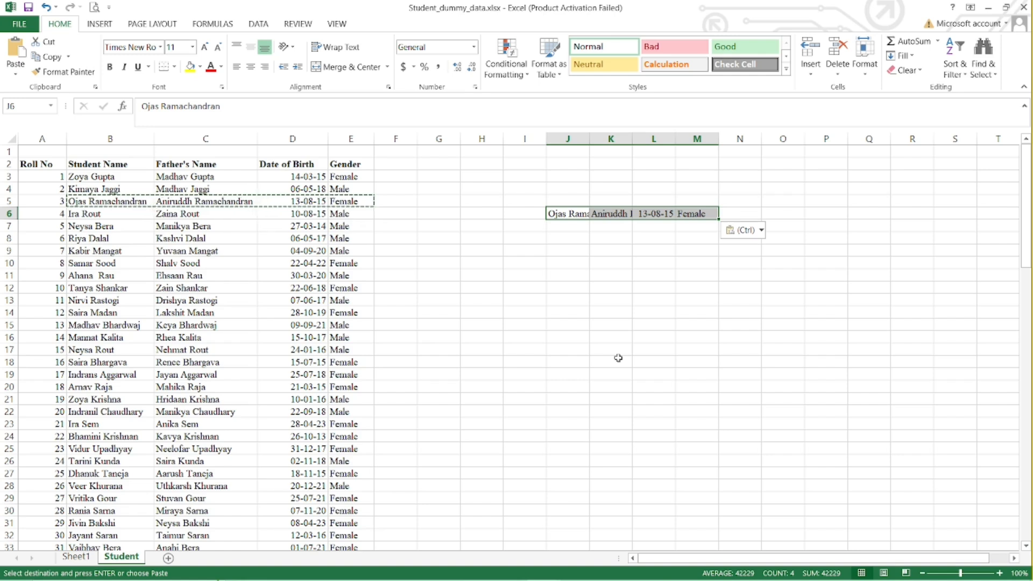
{"action": "key", "text": "Escape"}
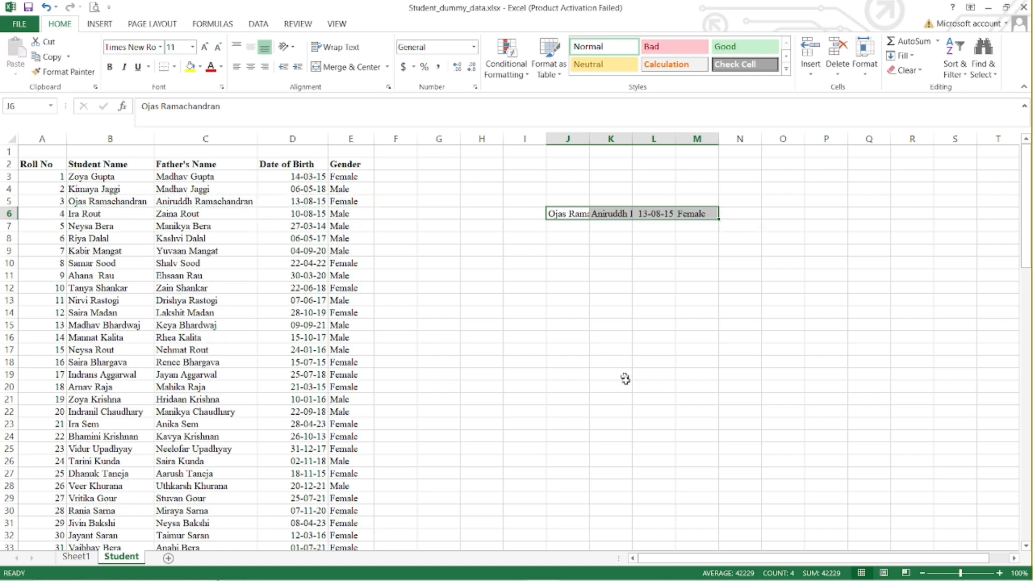
{"action": "left_click", "coordinate": [105, 238]}
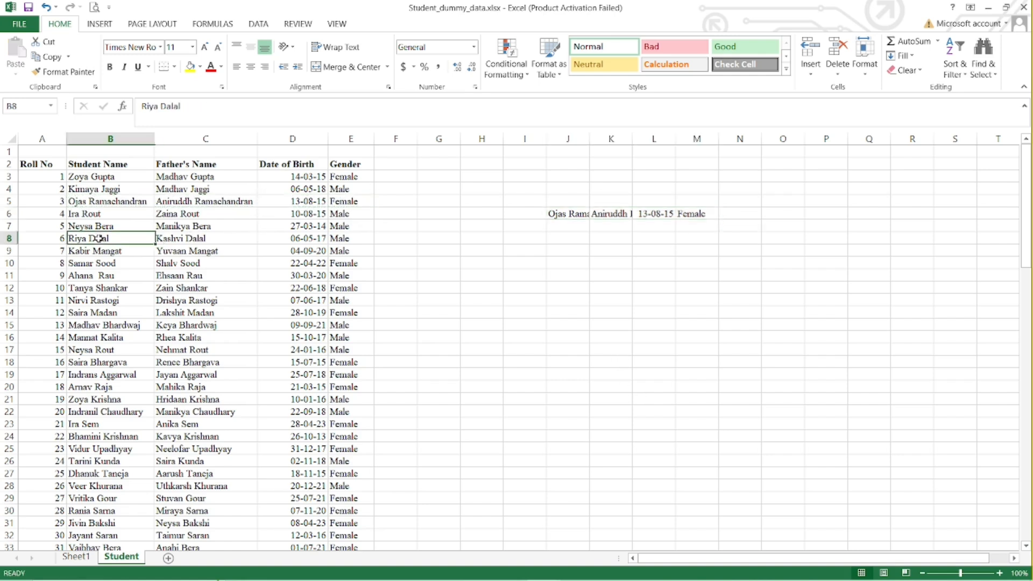
{"action": "left_click", "coordinate": [69, 57]}
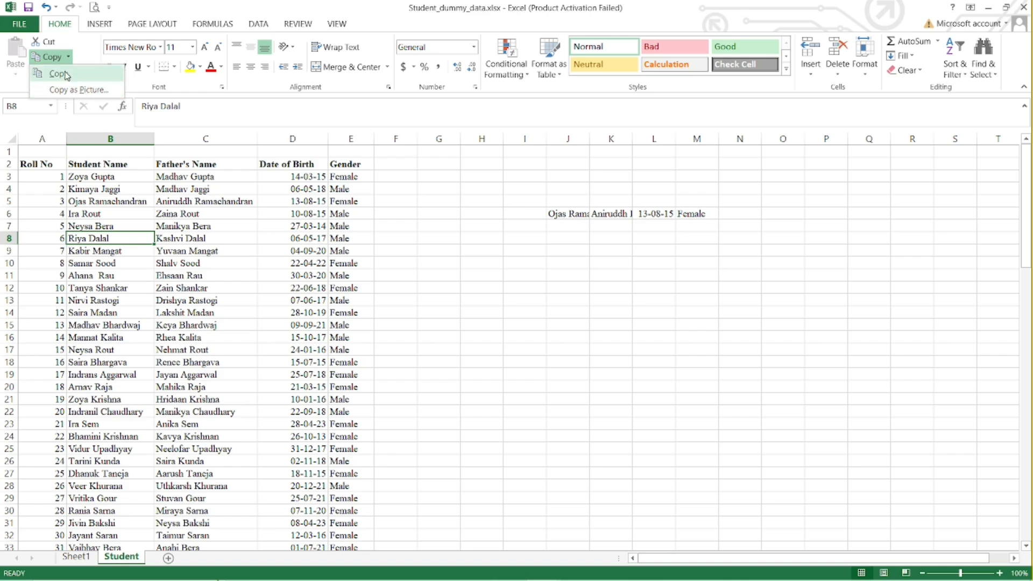
{"action": "left_click", "coordinate": [62, 76]}
Examine the Copy as Picture options for B6:E6 and the Student sheet's print preview without applying anything.
{"action": "left_click_drag", "start_coordinate": [86, 211], "coordinate": [366, 214]}
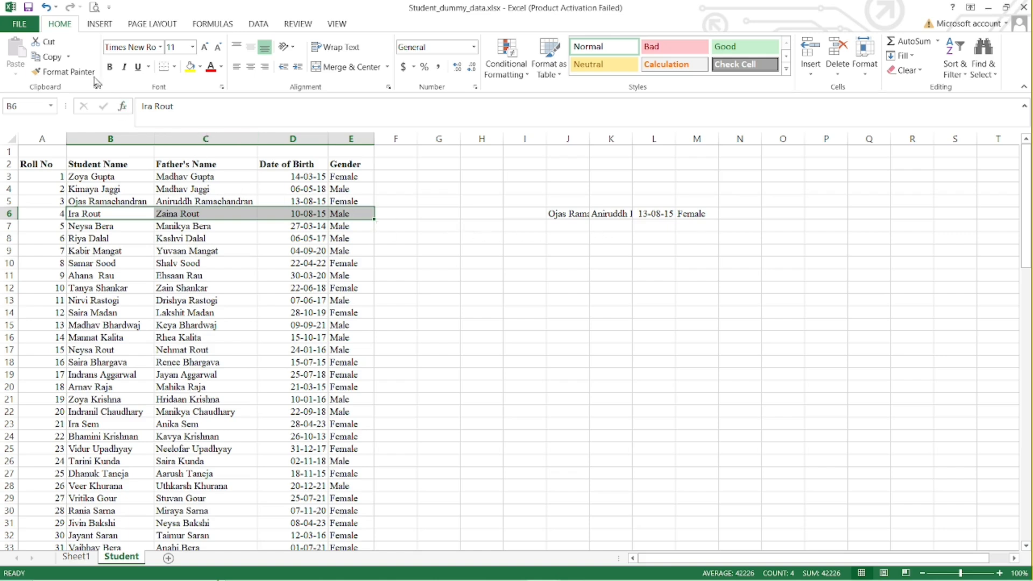
{"action": "left_click", "coordinate": [69, 57]}
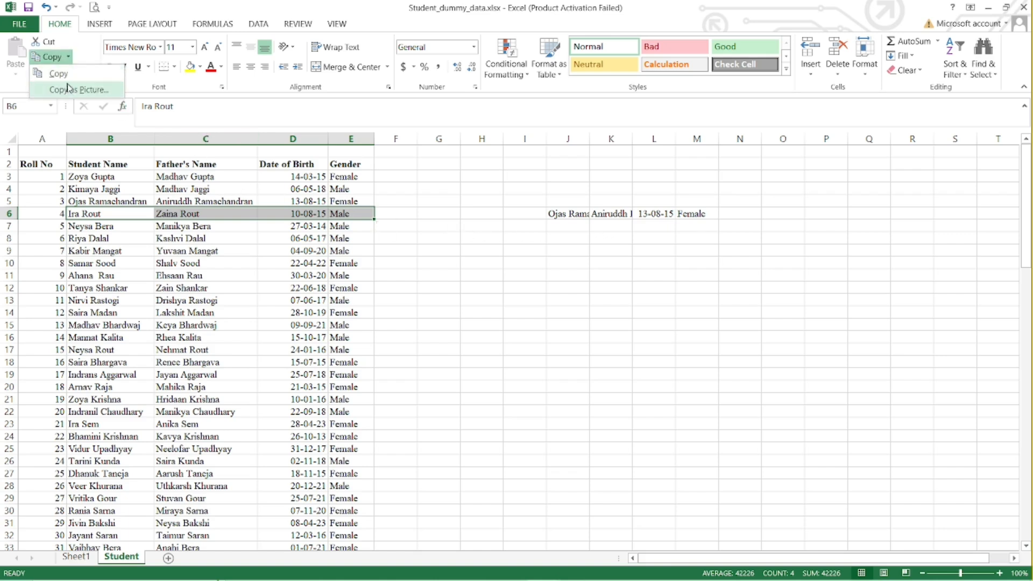
{"action": "left_click", "coordinate": [95, 92]}
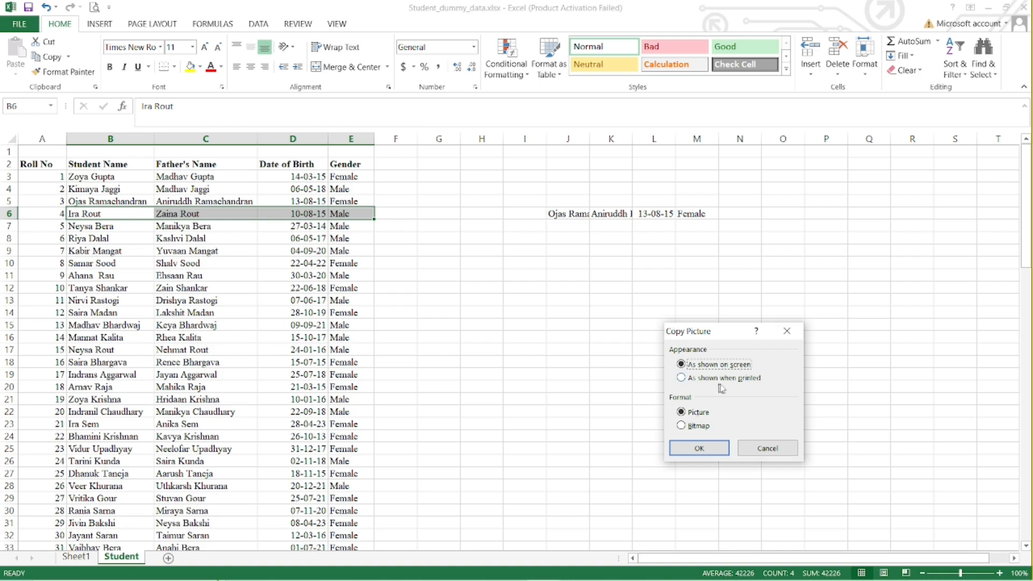
{"action": "left_click", "coordinate": [768, 448]}
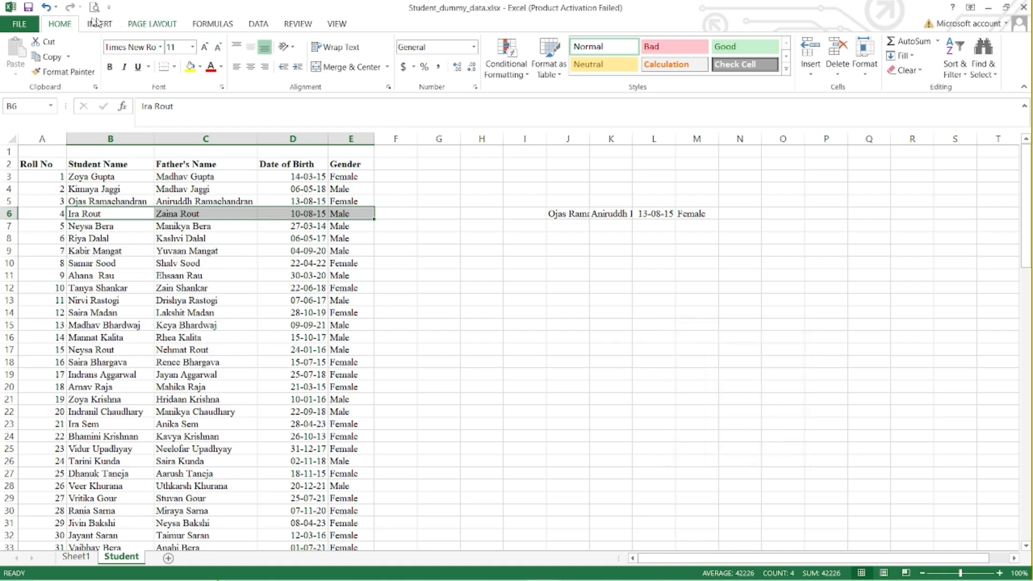
{"action": "left_click", "coordinate": [94, 7]}
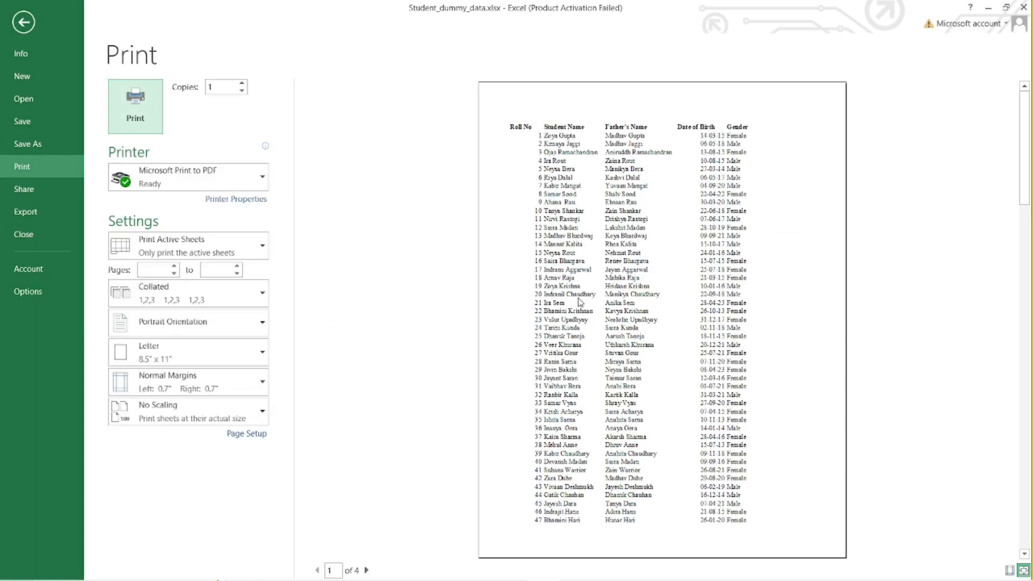
{"action": "key", "text": "Escape"}
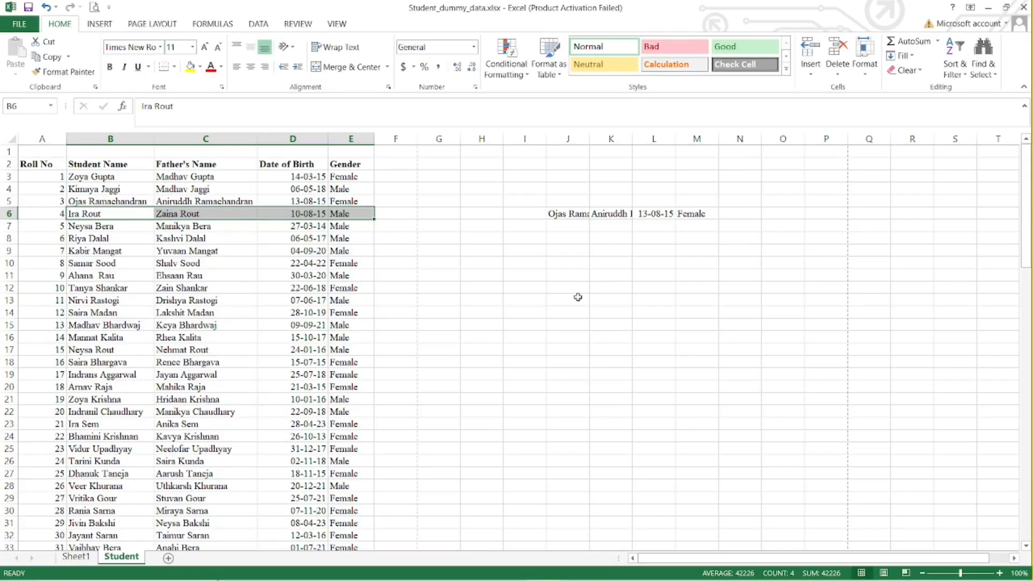
{"action": "left_click", "coordinate": [68, 56]}
{"action": "left_click", "coordinate": [98, 87]}
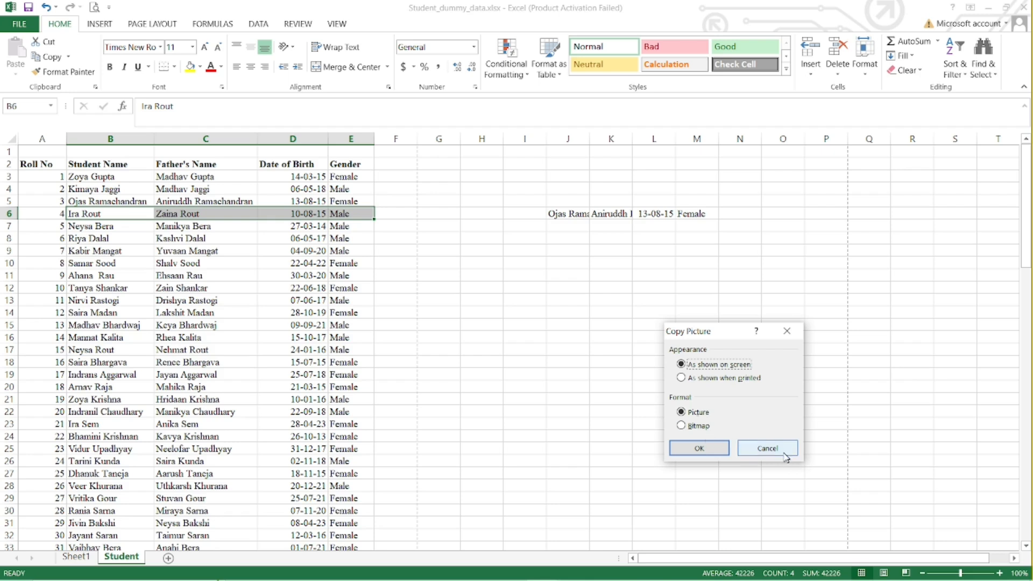
{"action": "left_click", "coordinate": [768, 448]}
{"action": "left_click", "coordinate": [483, 287]}
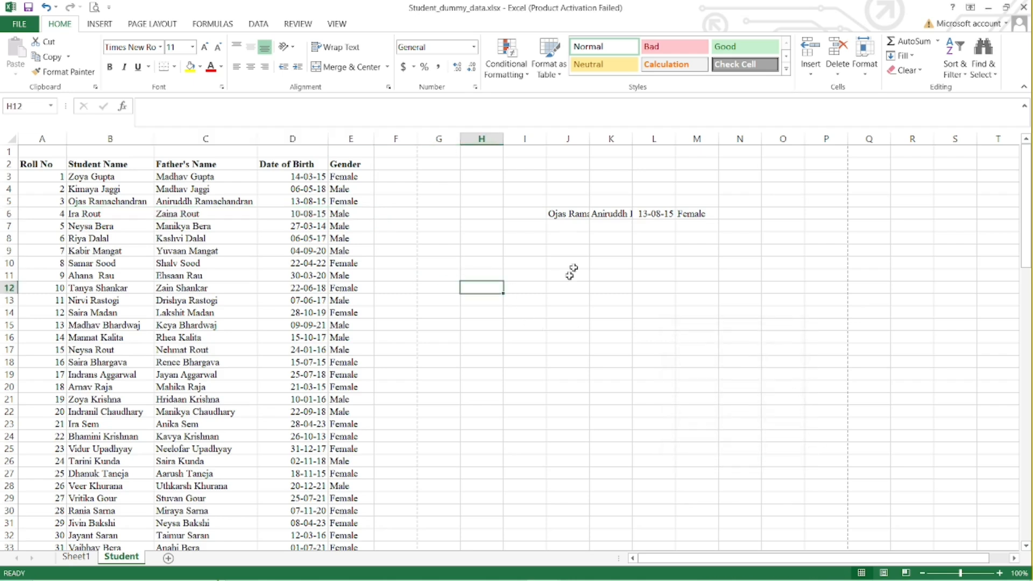
Copy B7:E12 as a picture as shown on screen in Picture format, paste it at J10, and reposition it to start near H9.
{"action": "left_click_drag", "start_coordinate": [81, 227], "coordinate": [339, 289]}
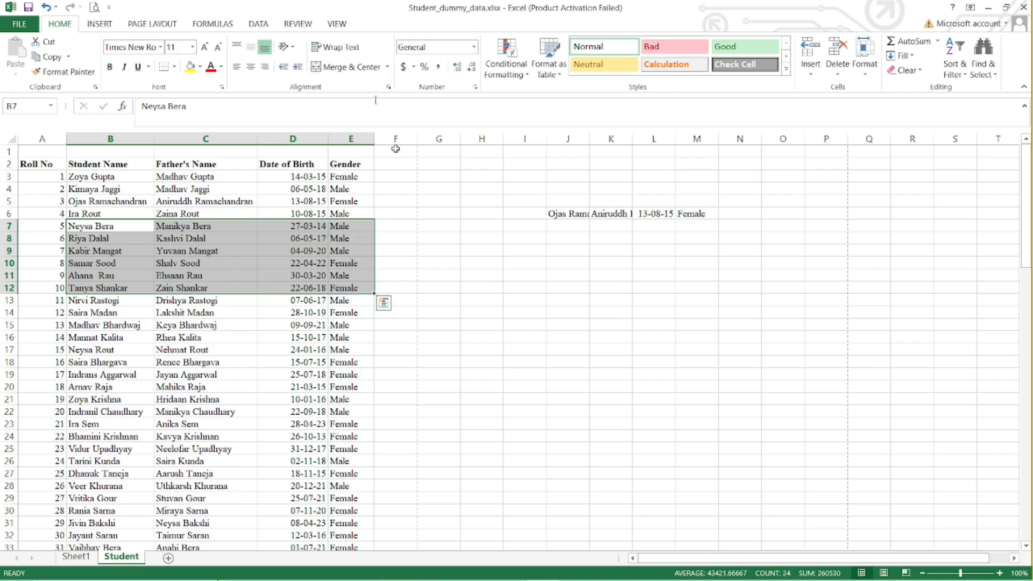
{"action": "left_click", "coordinate": [69, 57]}
{"action": "left_click", "coordinate": [76, 88]}
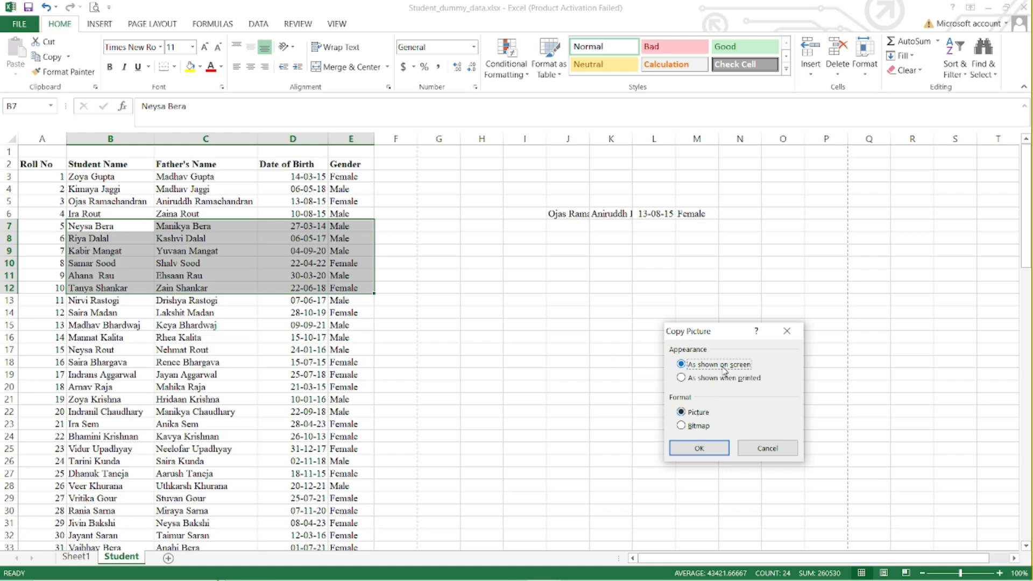
{"action": "left_click", "coordinate": [700, 449]}
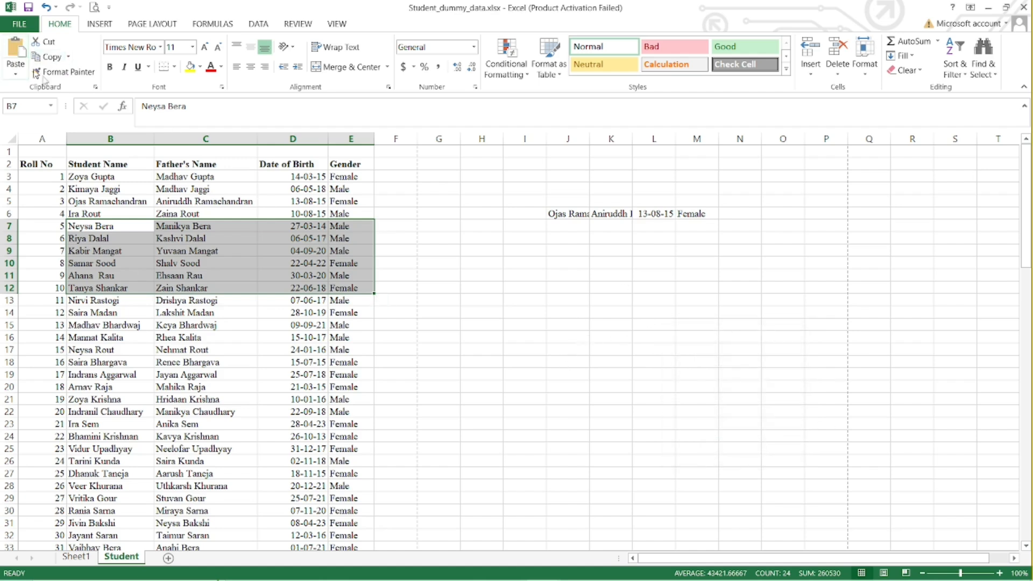
{"action": "left_click", "coordinate": [569, 263]}
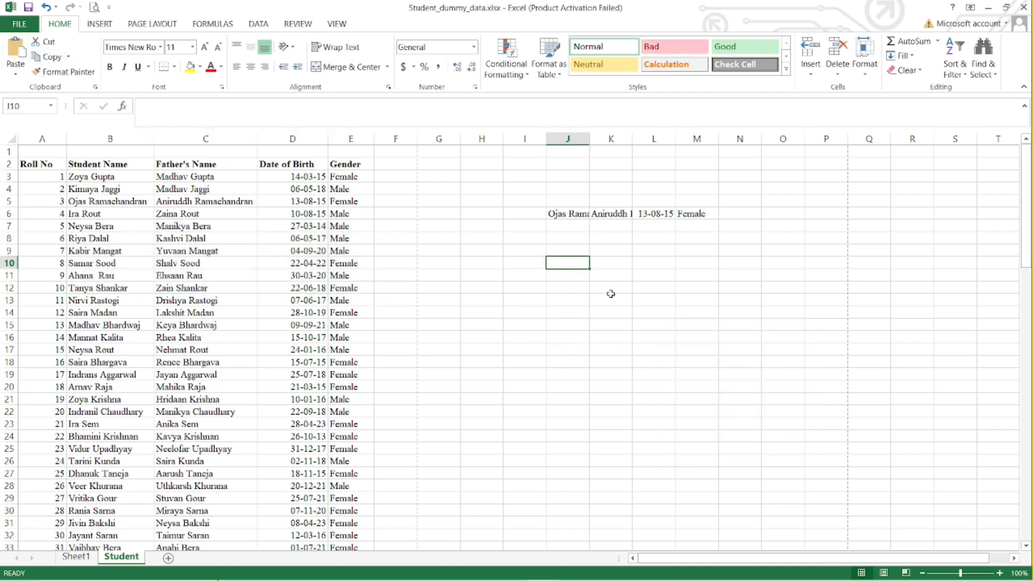
{"action": "left_click", "coordinate": [15, 50]}
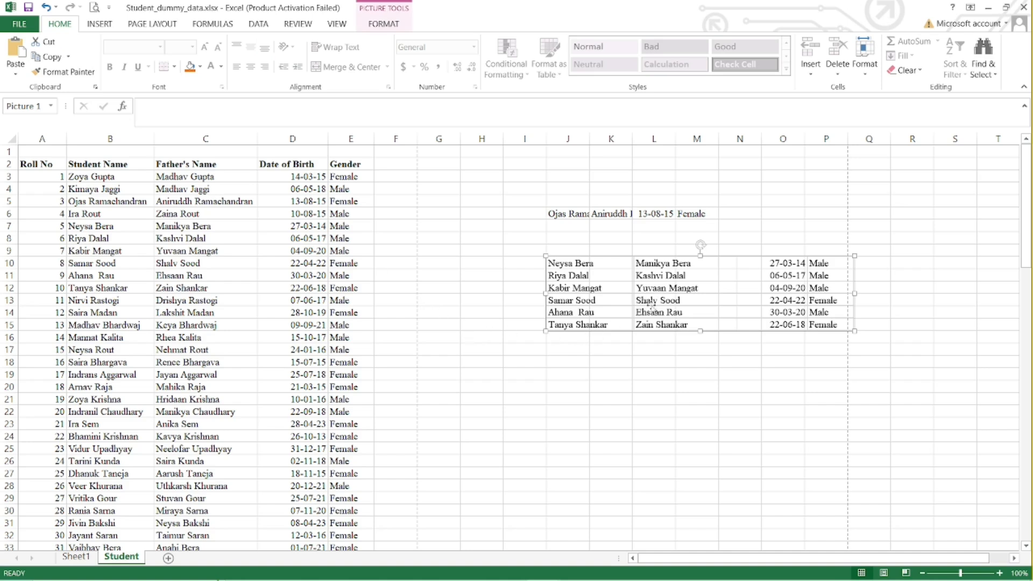
{"action": "left_click_drag", "start_coordinate": [657, 300], "coordinate": [568, 295]}
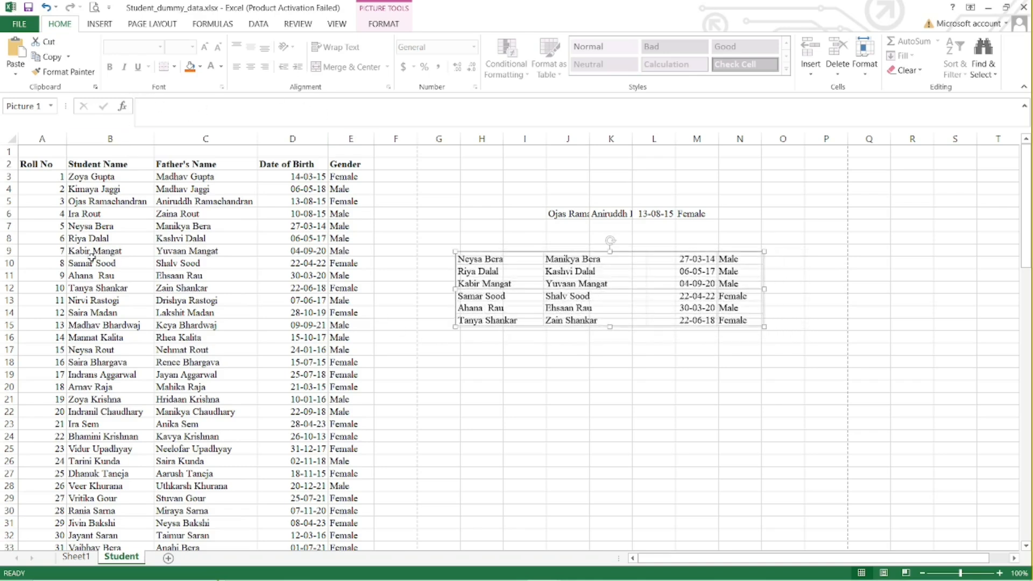
Copy B11:E14 as a picture as shown when printed, paste it at H19, and move it up to start near H17.
{"action": "left_click_drag", "start_coordinate": [74, 274], "coordinate": [357, 312]}
{"action": "left_click", "coordinate": [69, 56]}
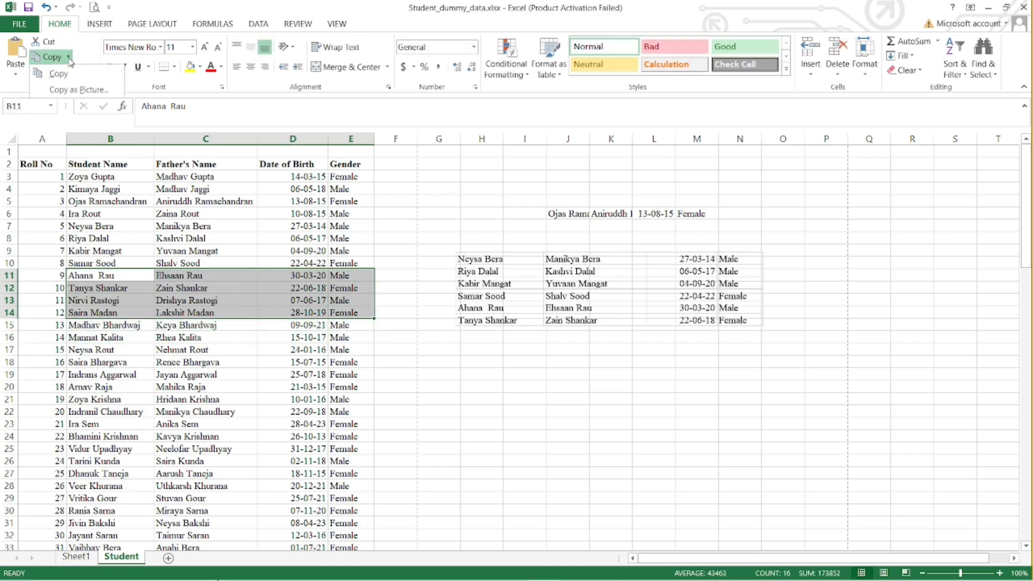
{"action": "left_click", "coordinate": [69, 90]}
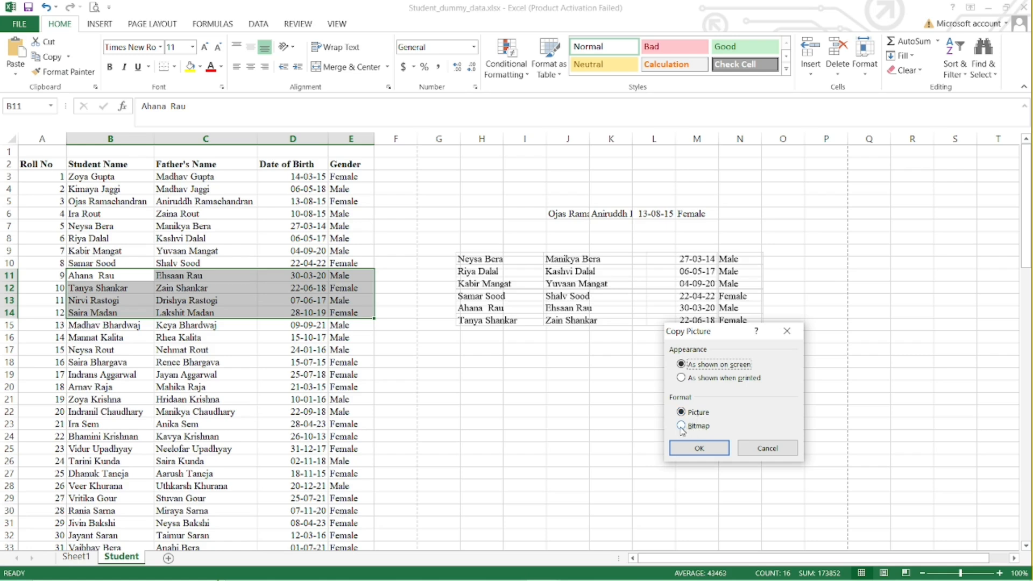
{"action": "left_click", "coordinate": [693, 382]}
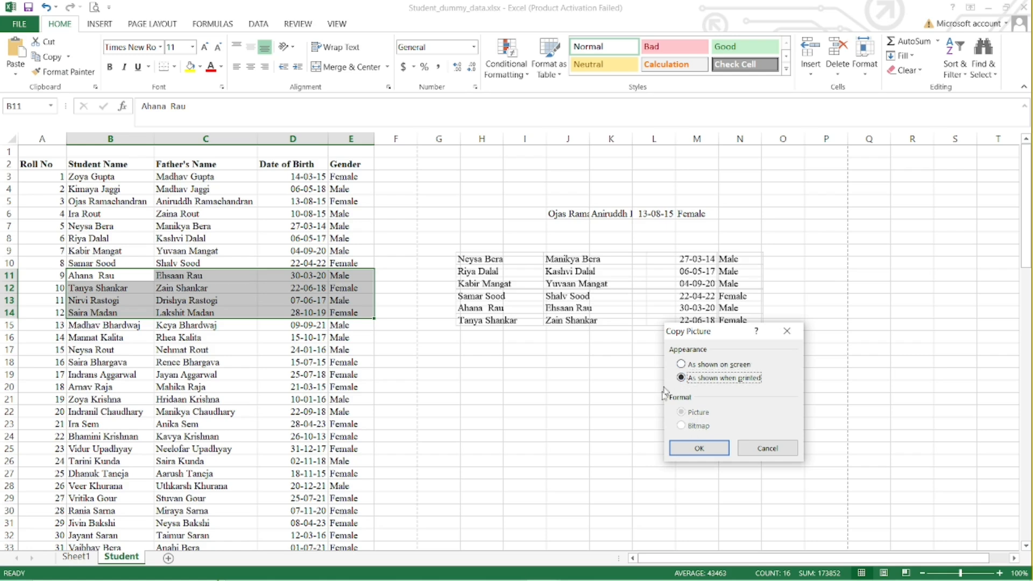
{"action": "left_click", "coordinate": [699, 449]}
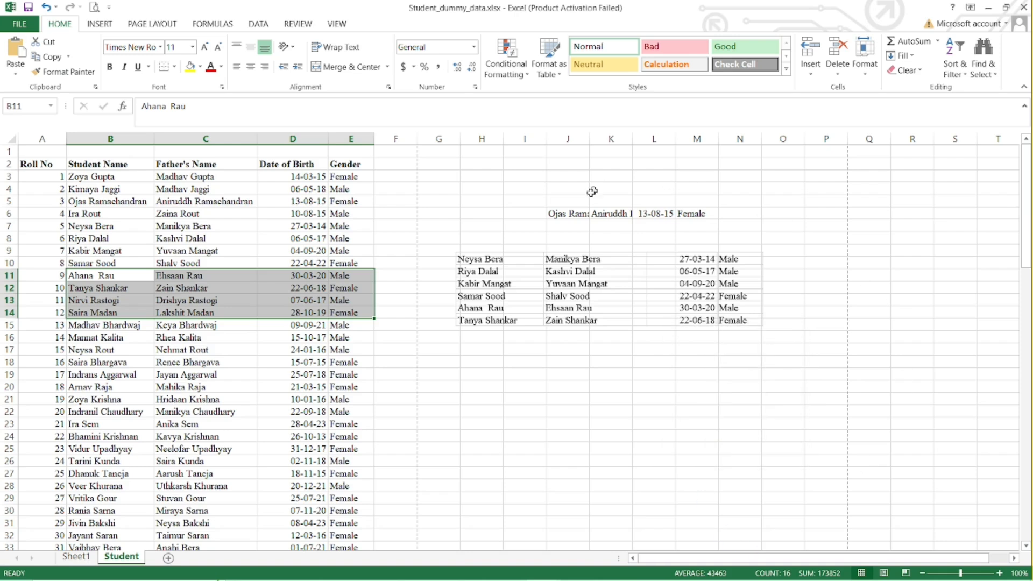
{"action": "left_click", "coordinate": [466, 372]}
{"action": "left_click", "coordinate": [16, 51]}
{"action": "left_click_drag", "start_coordinate": [543, 401], "coordinate": [539, 374]}
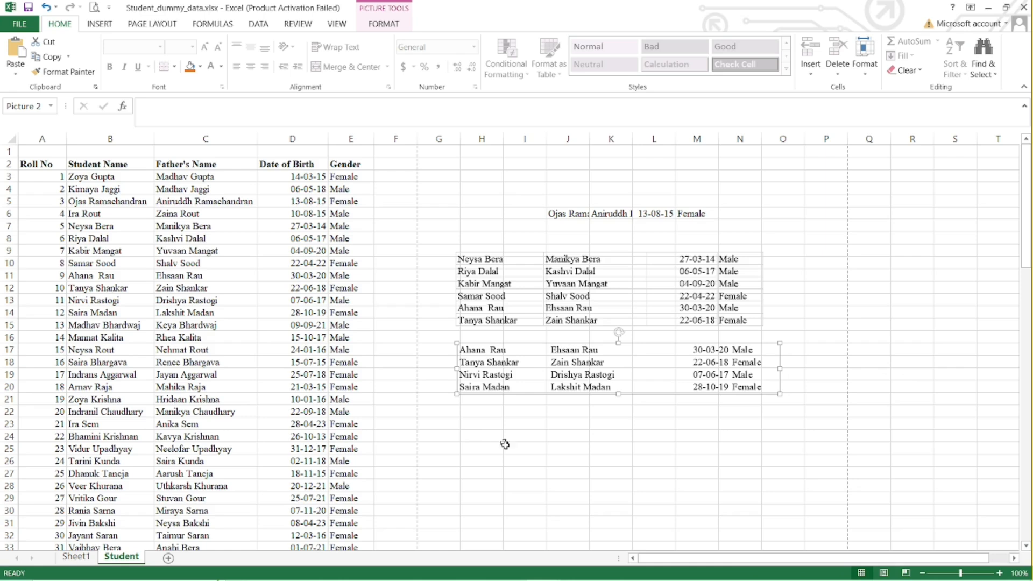
Copy B4:E5 as a picture as shown on screen in Bitmap format, paste it at H24, and narrow it to end near column N's edge.
{"action": "left_click_drag", "start_coordinate": [82, 191], "coordinate": [341, 200]}
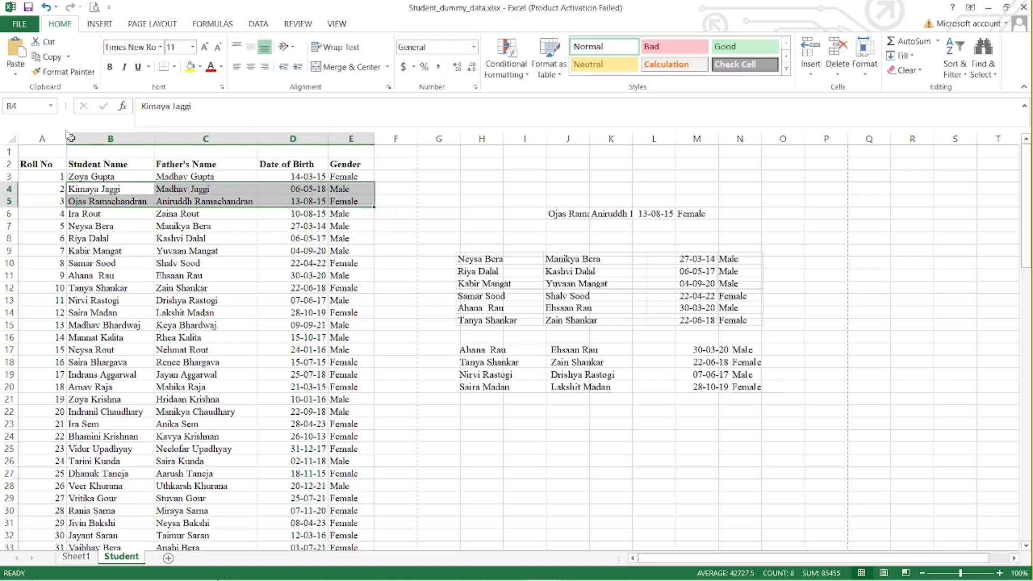
{"action": "left_click", "coordinate": [68, 56]}
{"action": "left_click", "coordinate": [81, 90]}
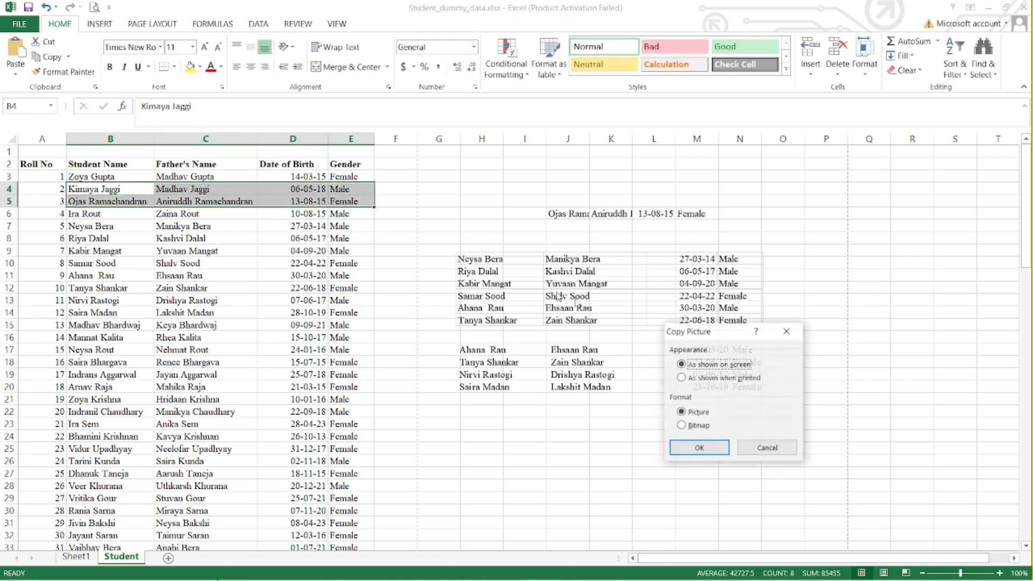
{"action": "left_click", "coordinate": [681, 426]}
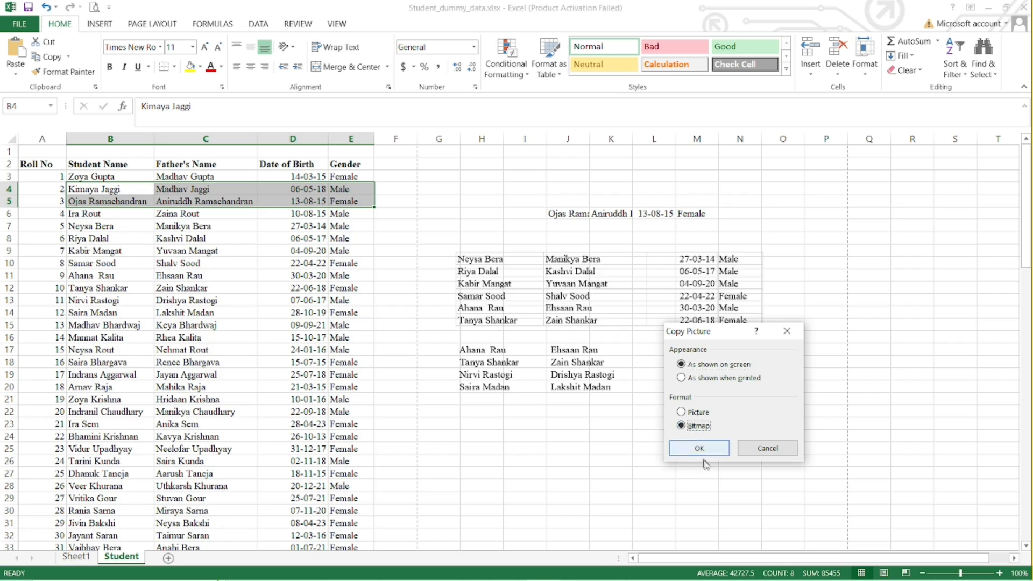
{"action": "left_click", "coordinate": [700, 449]}
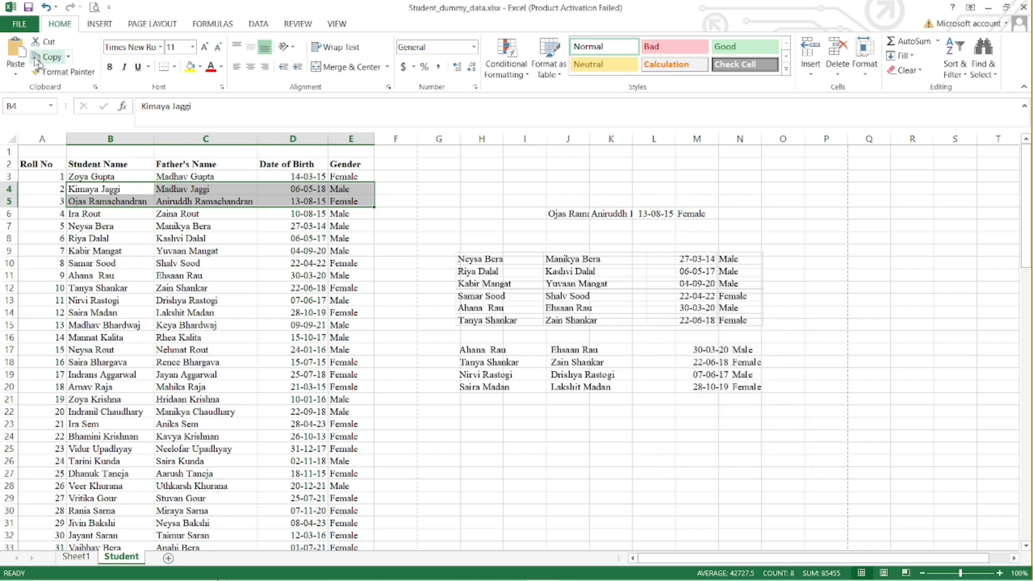
{"action": "left_click", "coordinate": [483, 436]}
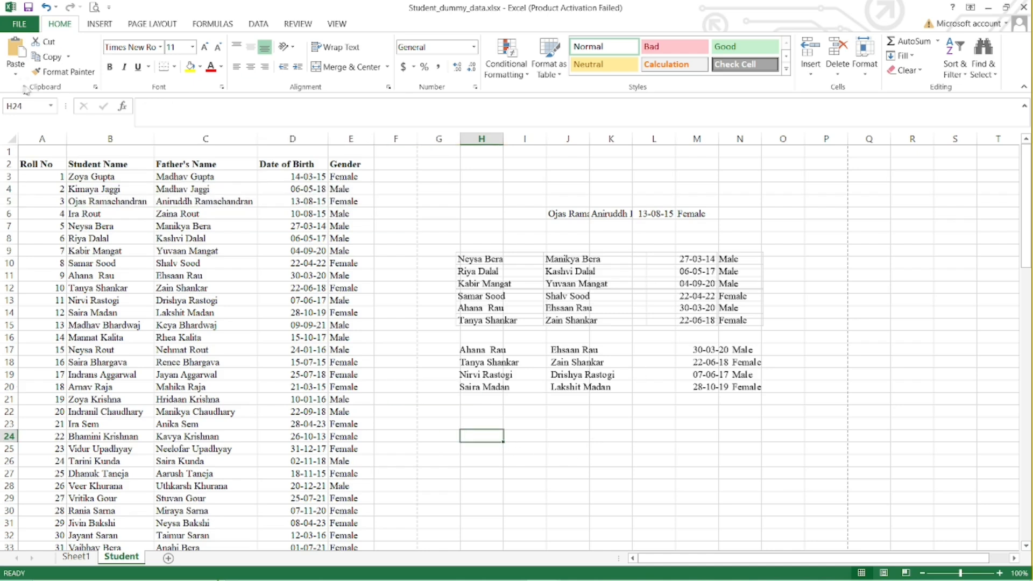
{"action": "left_click", "coordinate": [16, 51]}
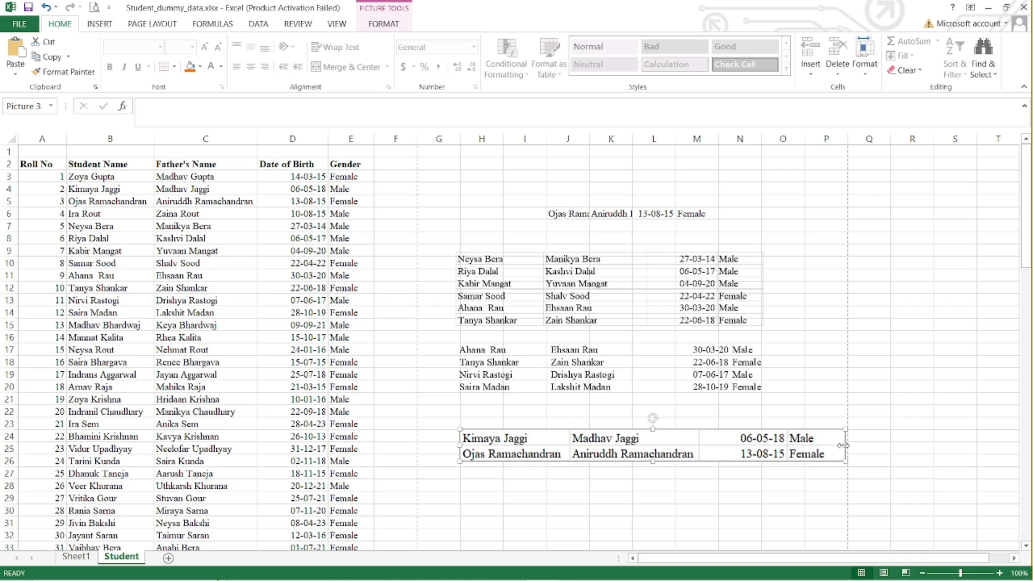
{"action": "left_click_drag", "start_coordinate": [846, 445], "coordinate": [766, 446]}
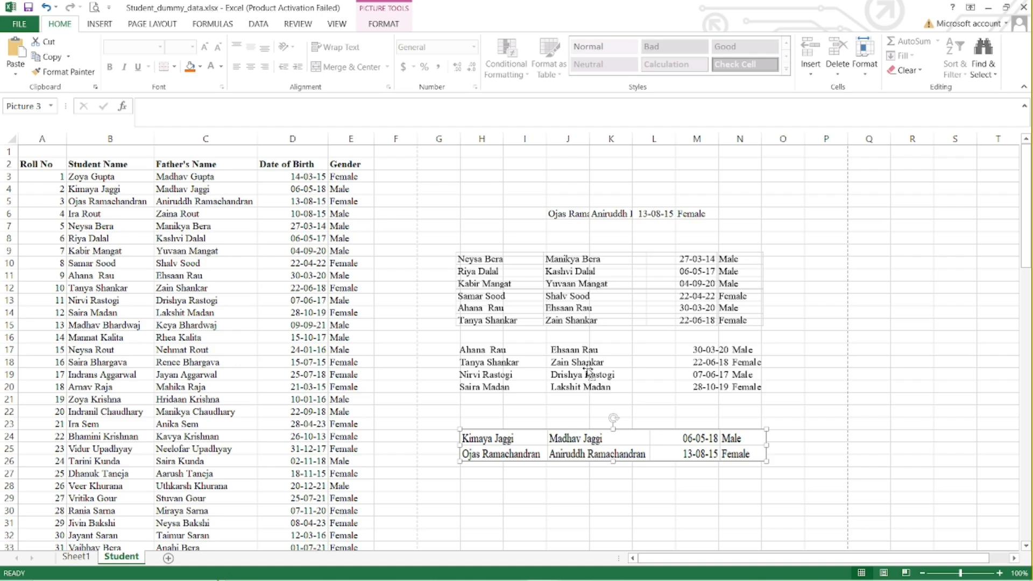
{"action": "key", "text": "Escape"}
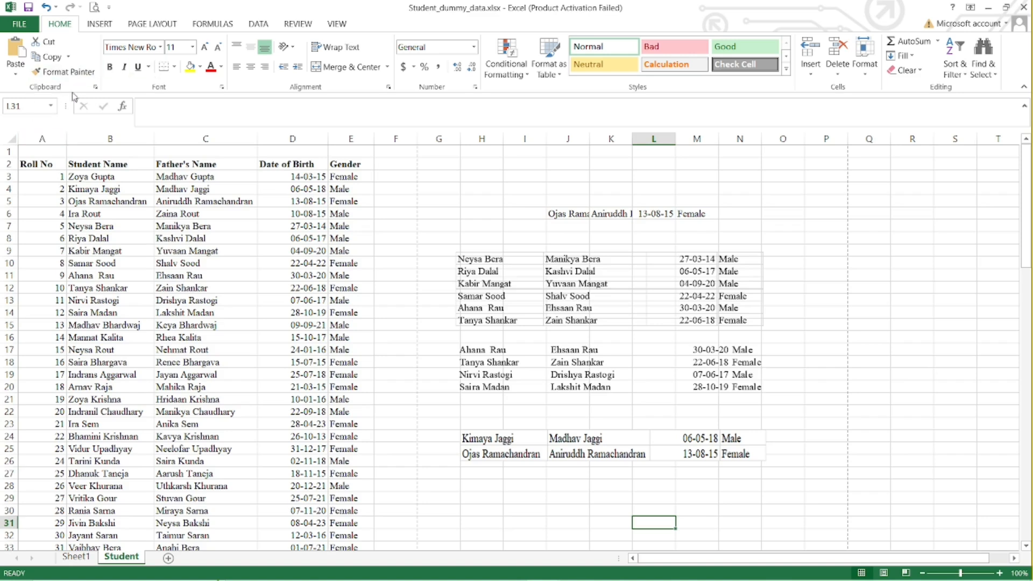
{"action": "left_click", "coordinate": [67, 72]}
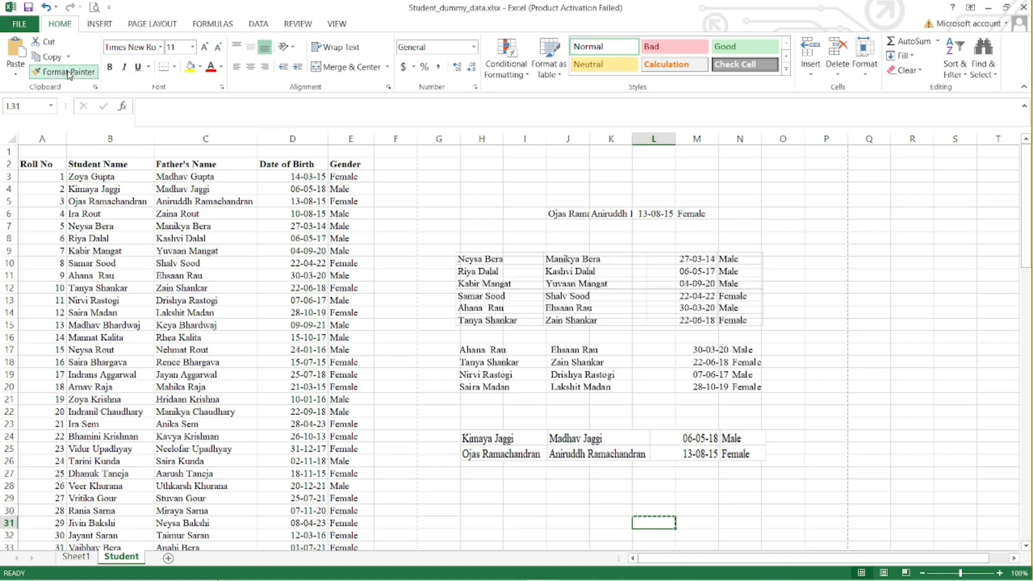
{"action": "key", "text": "Escape"}
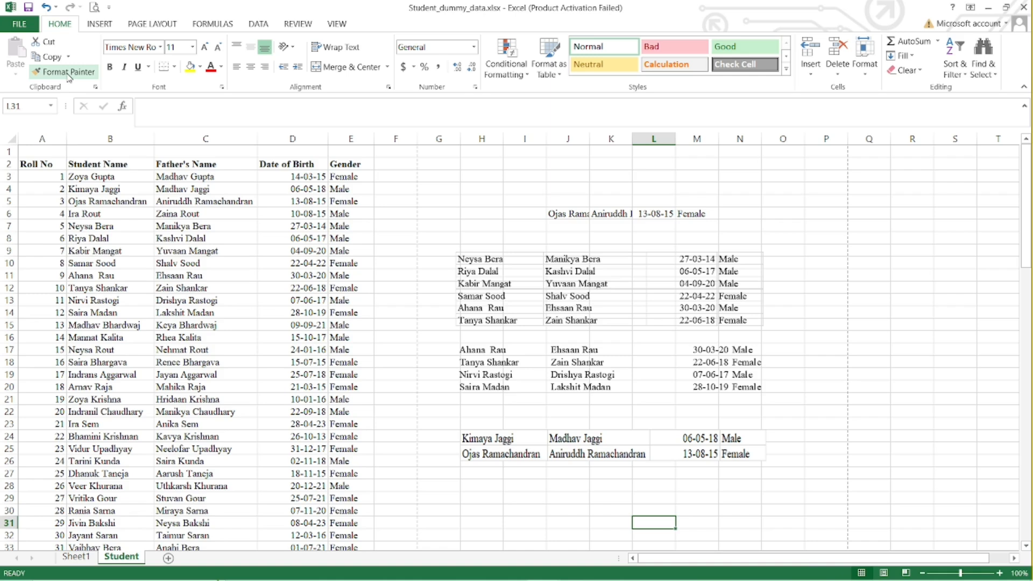
{"action": "left_click", "coordinate": [272, 225]}
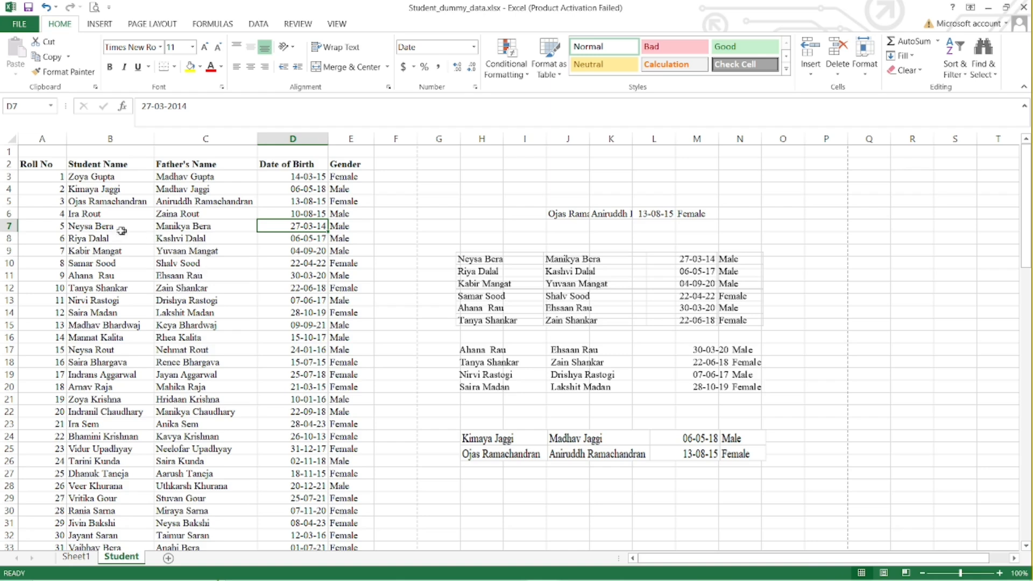
Format the student name in B5 as 14-point Arial with a yellow fill, and autofit column B to its contents.
{"action": "left_click", "coordinate": [85, 202]}
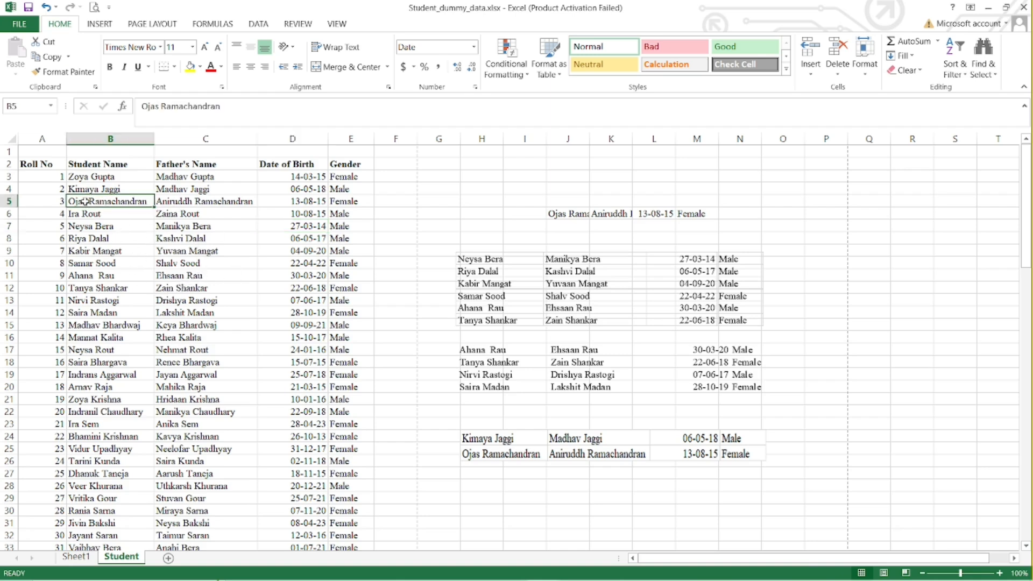
{"action": "left_click", "coordinate": [155, 47]}
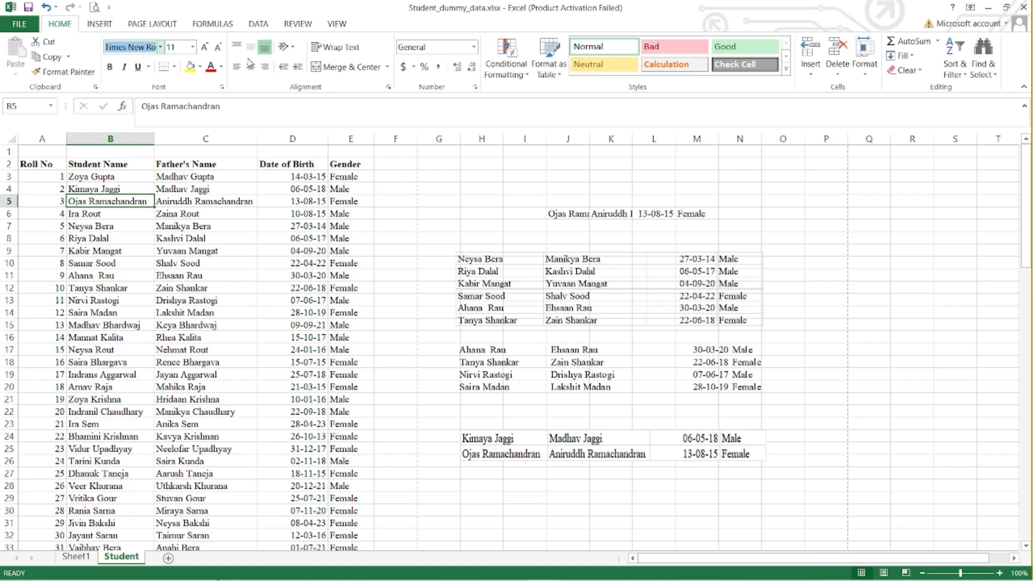
{"action": "type", "text": "Ari"}
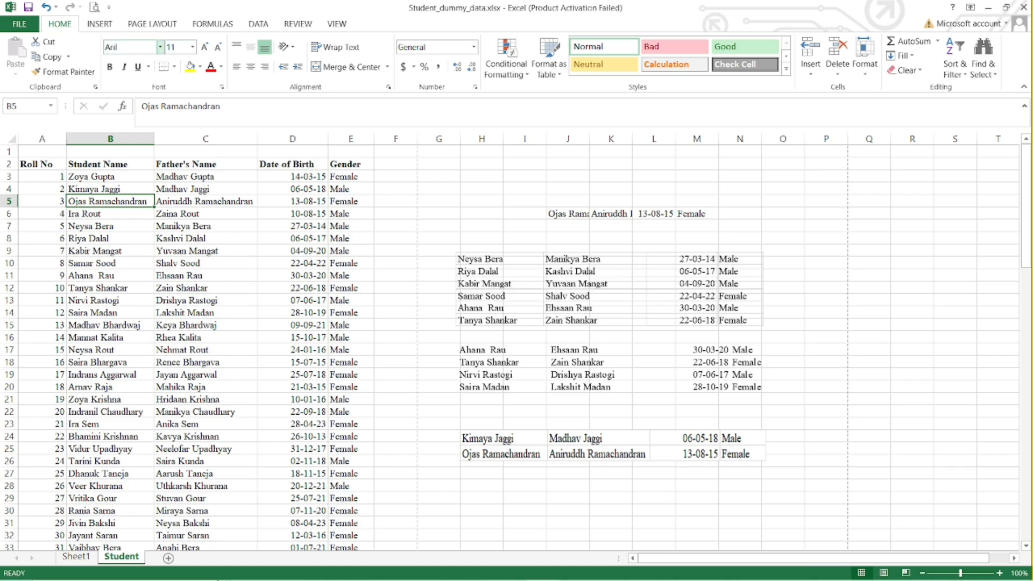
{"action": "type", "text": "al"}
{"action": "key", "text": "Return"}
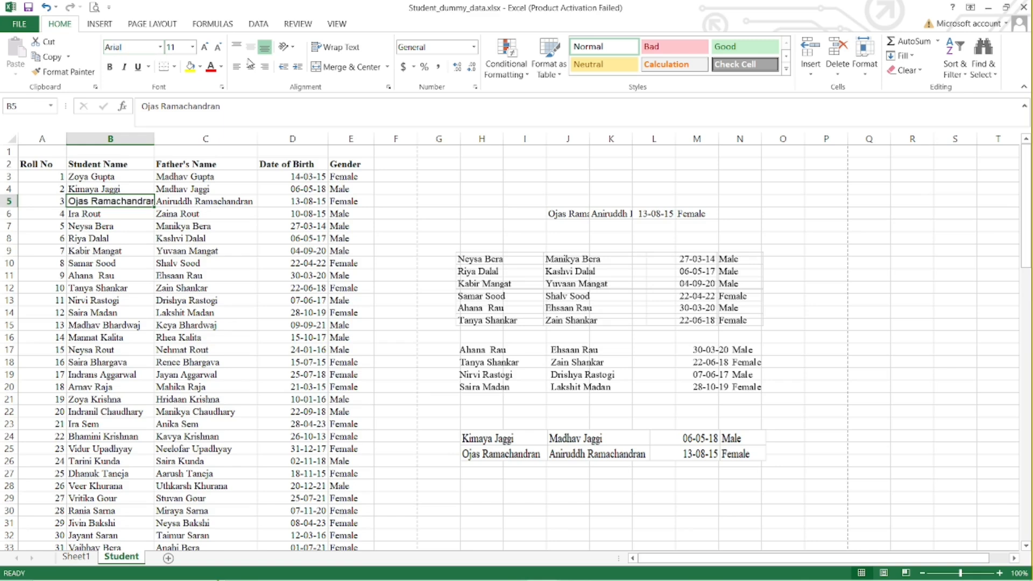
{"action": "left_click", "coordinate": [205, 47]}
{"action": "left_click", "coordinate": [204, 48]}
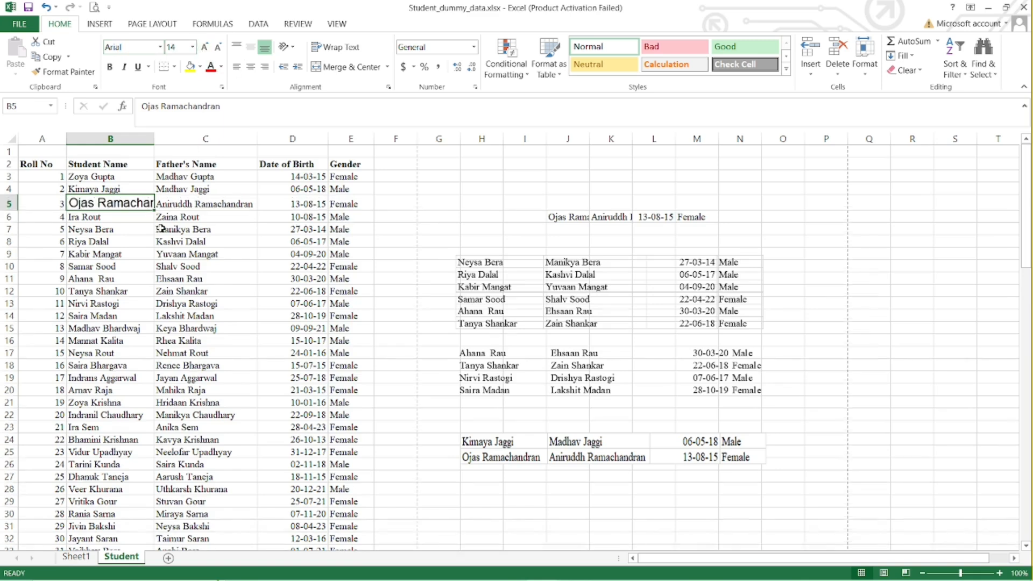
{"action": "double_click", "coordinate": [154, 139]}
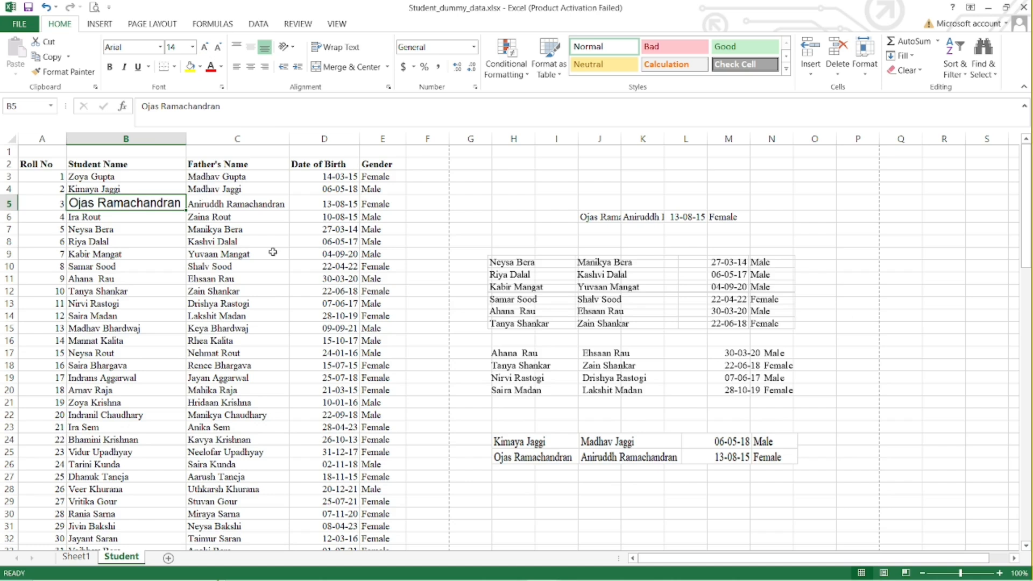
{"action": "left_click", "coordinate": [190, 66]}
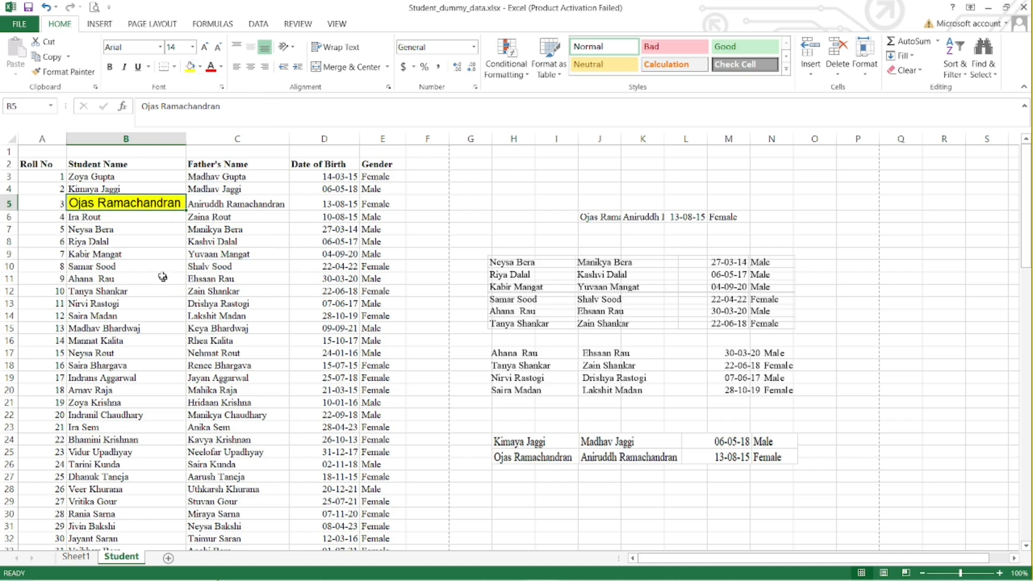
Format the student name in B7 as bold with a light green fill and a blue font colour.
{"action": "left_click", "coordinate": [124, 234]}
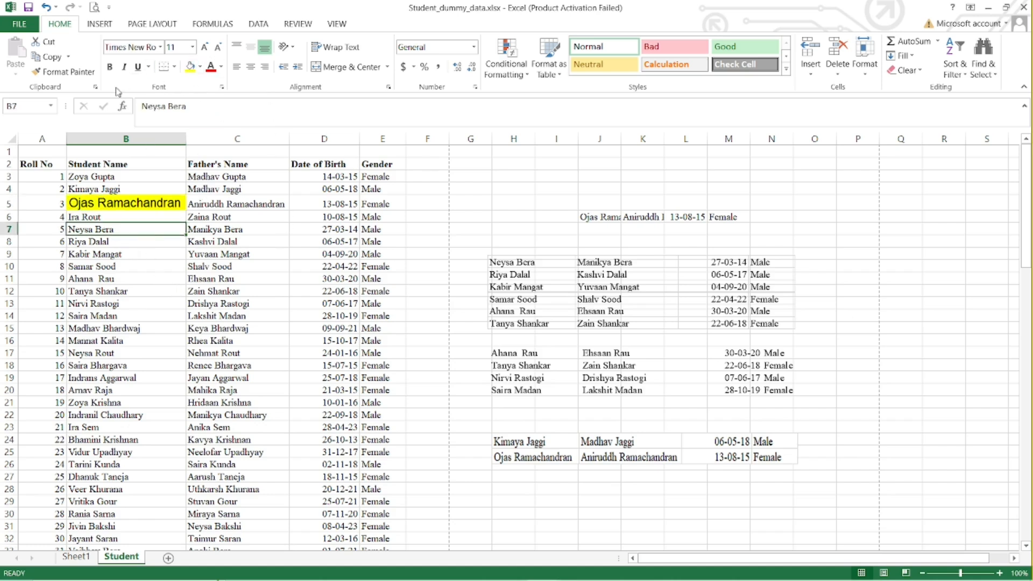
{"action": "left_click", "coordinate": [110, 67]}
{"action": "left_click", "coordinate": [200, 66]}
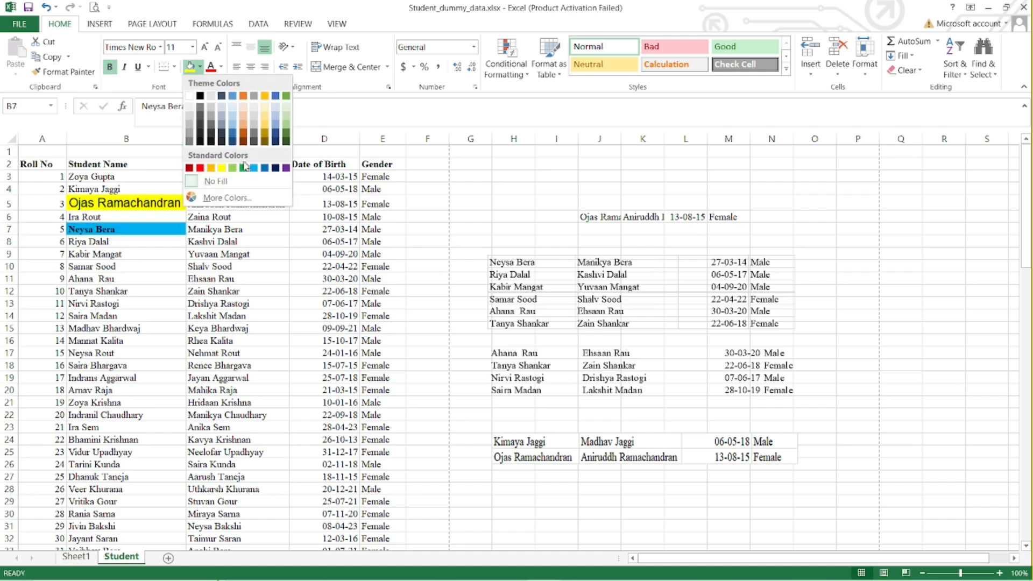
{"action": "left_click", "coordinate": [231, 167]}
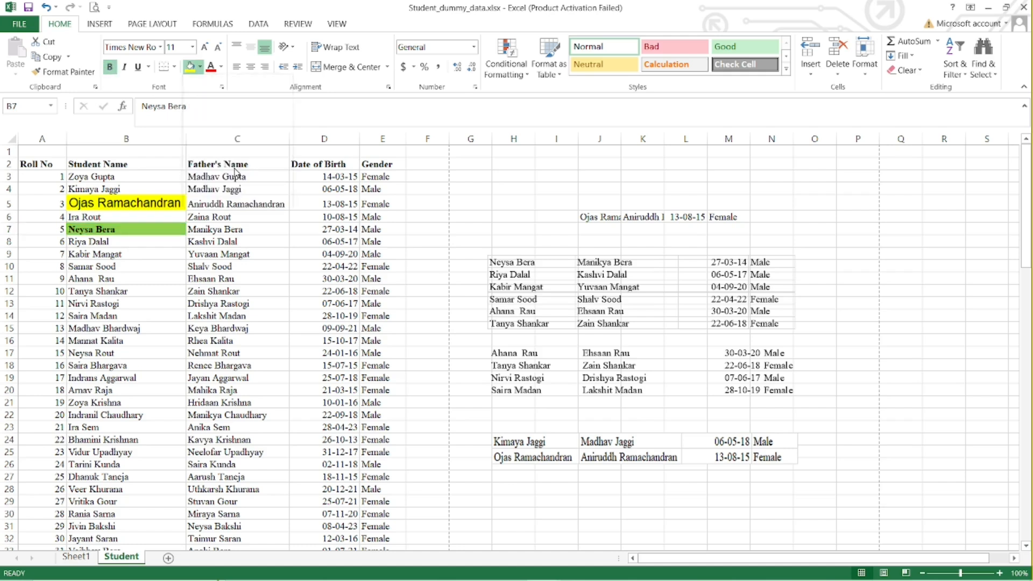
{"action": "left_click", "coordinate": [221, 66]}
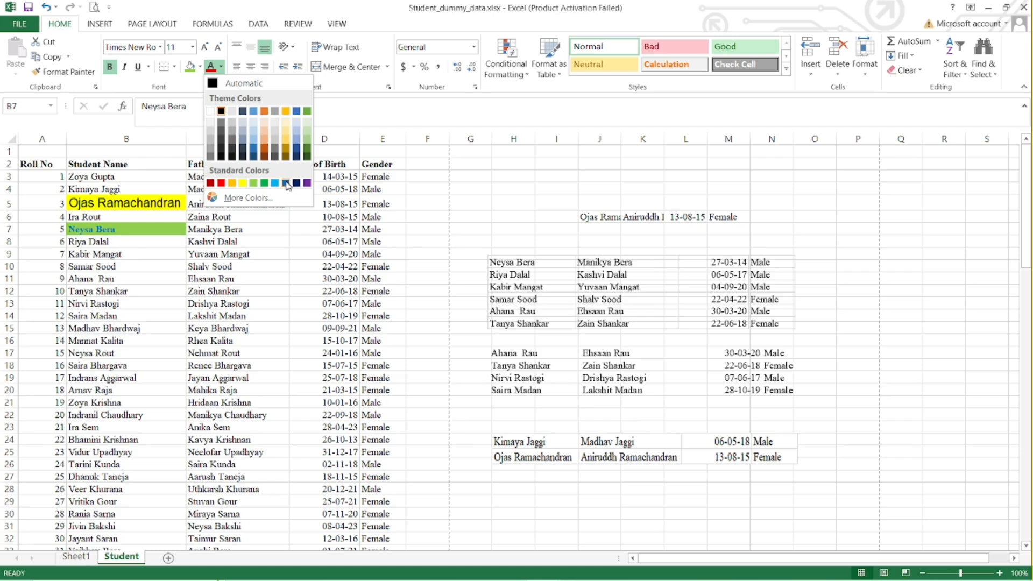
{"action": "left_click", "coordinate": [275, 184]}
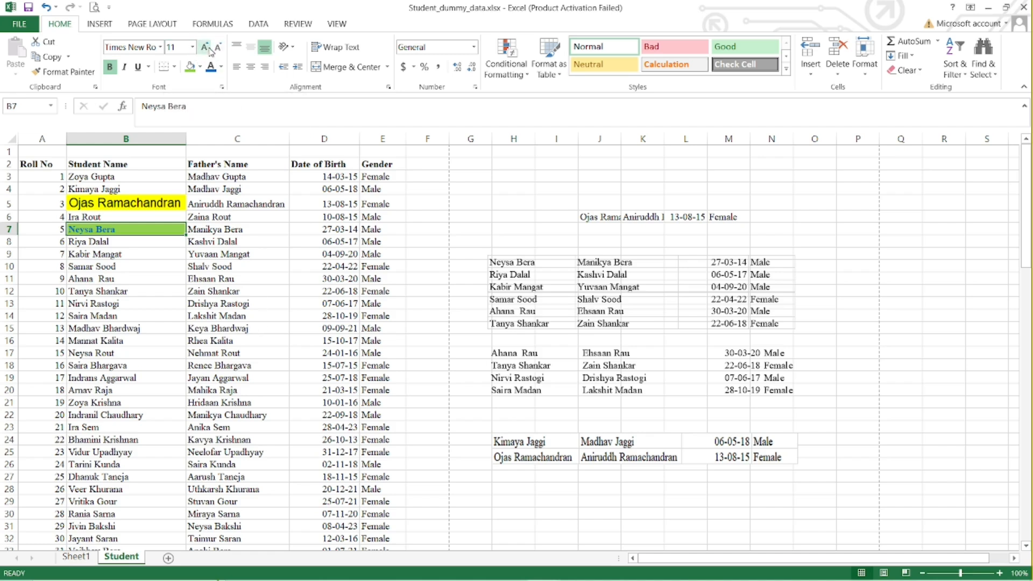
Center the student name in B9 both vertically and horizontally.
{"action": "left_click", "coordinate": [108, 254]}
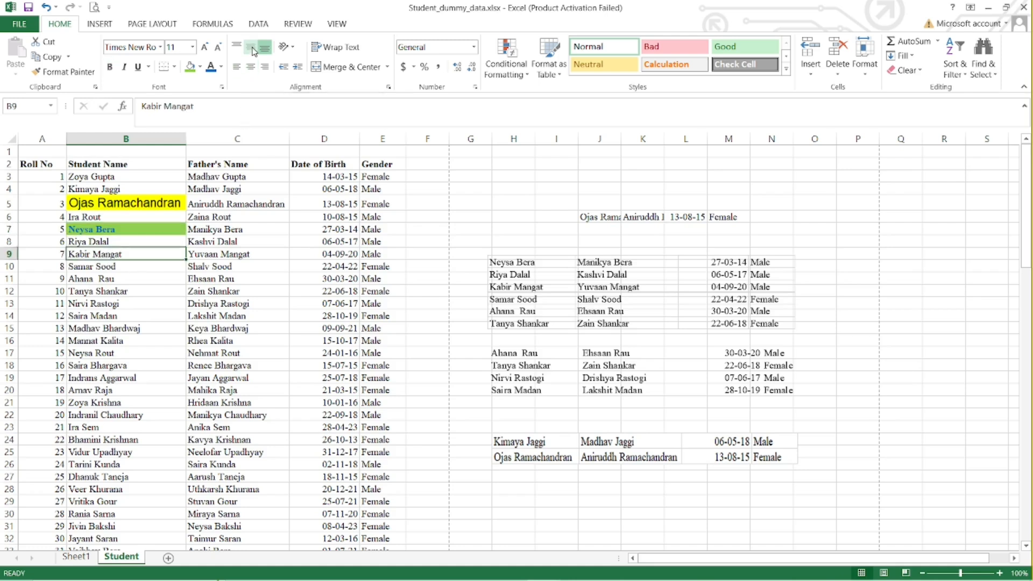
{"action": "left_click", "coordinate": [253, 49]}
{"action": "left_click", "coordinate": [251, 66]}
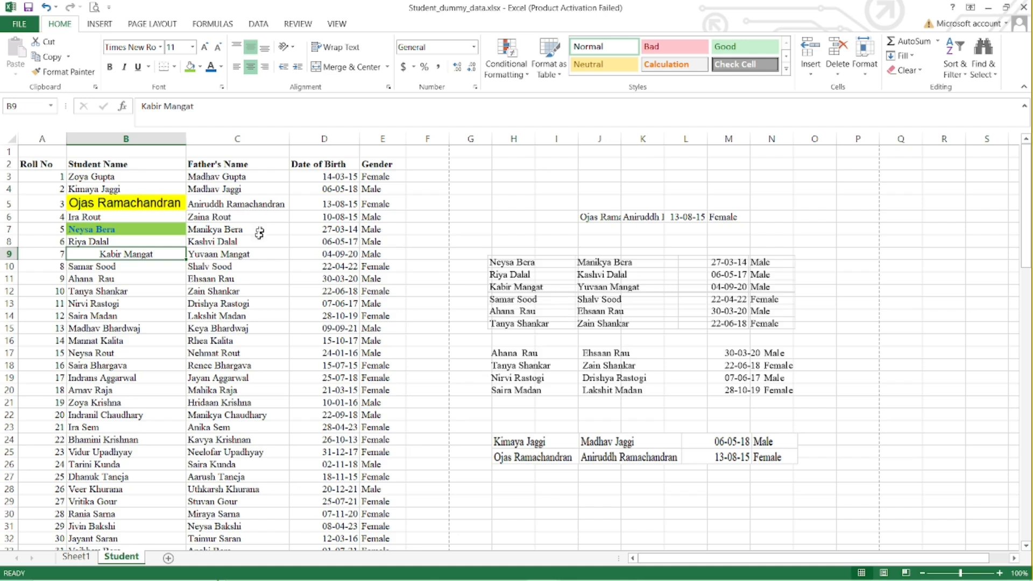
{"action": "left_click", "coordinate": [224, 316]}
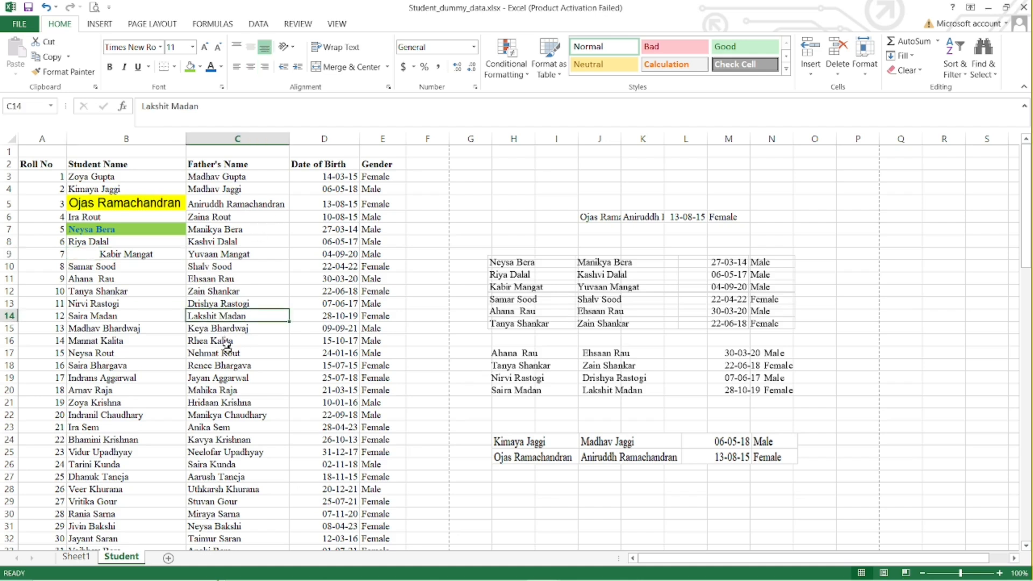
{"action": "left_click_drag", "start_coordinate": [223, 280], "coordinate": [224, 311]}
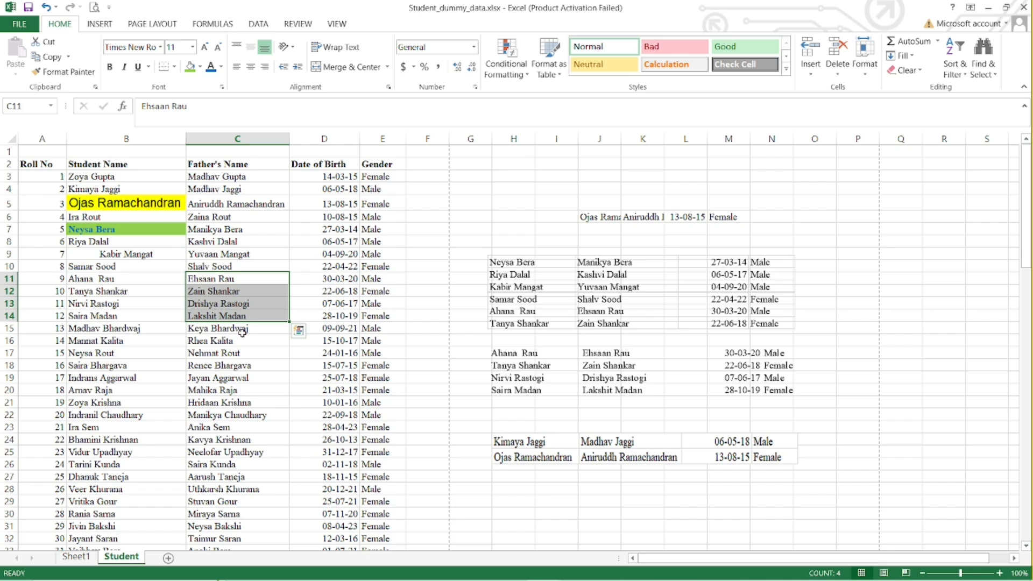
{"action": "left_click", "coordinate": [141, 203]}
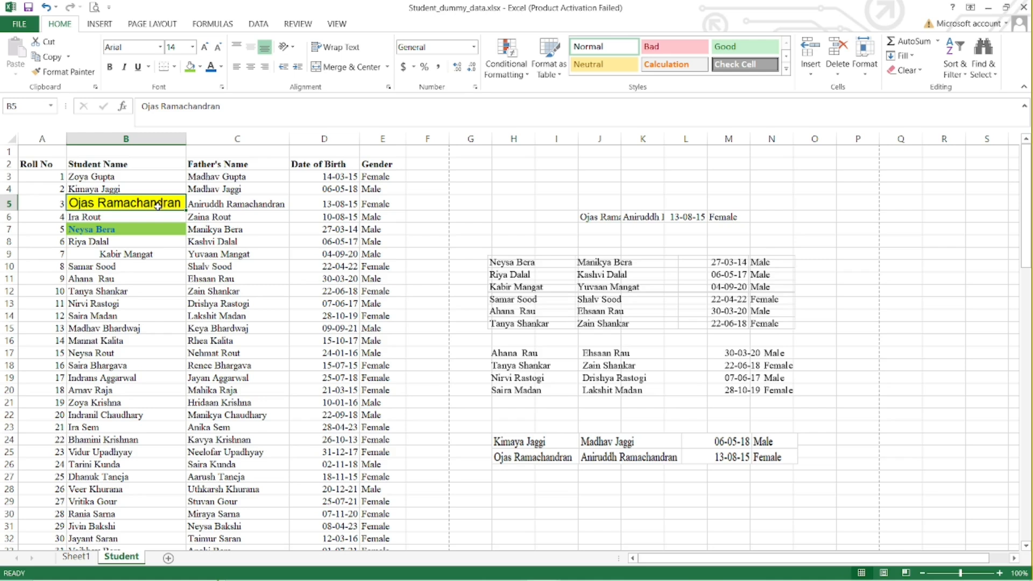
{"action": "left_click", "coordinate": [114, 231]}
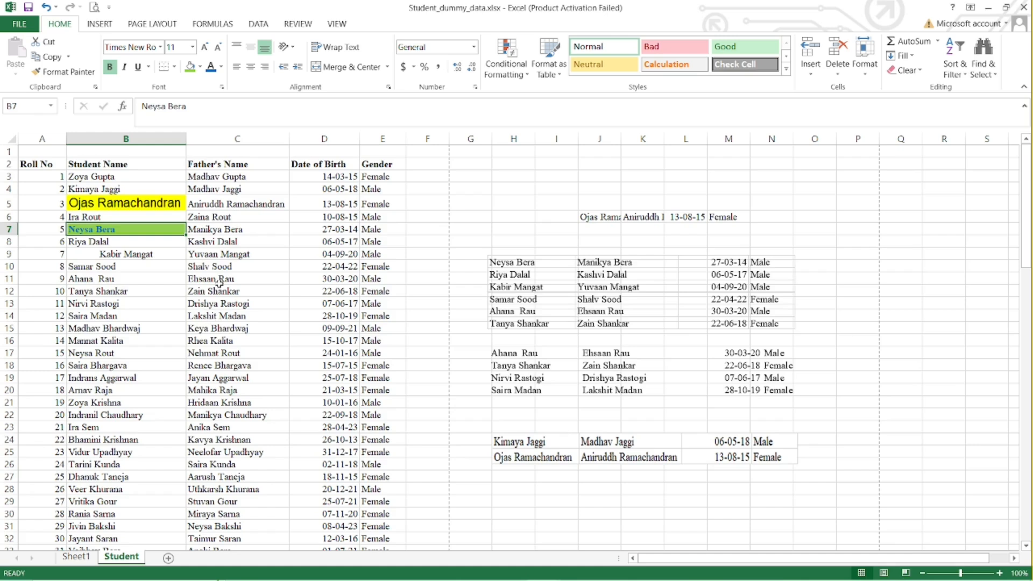
Copy the formatting of the student name in B5 to the father's names in C9:C21 with Format Painter.
{"action": "left_click", "coordinate": [139, 203]}
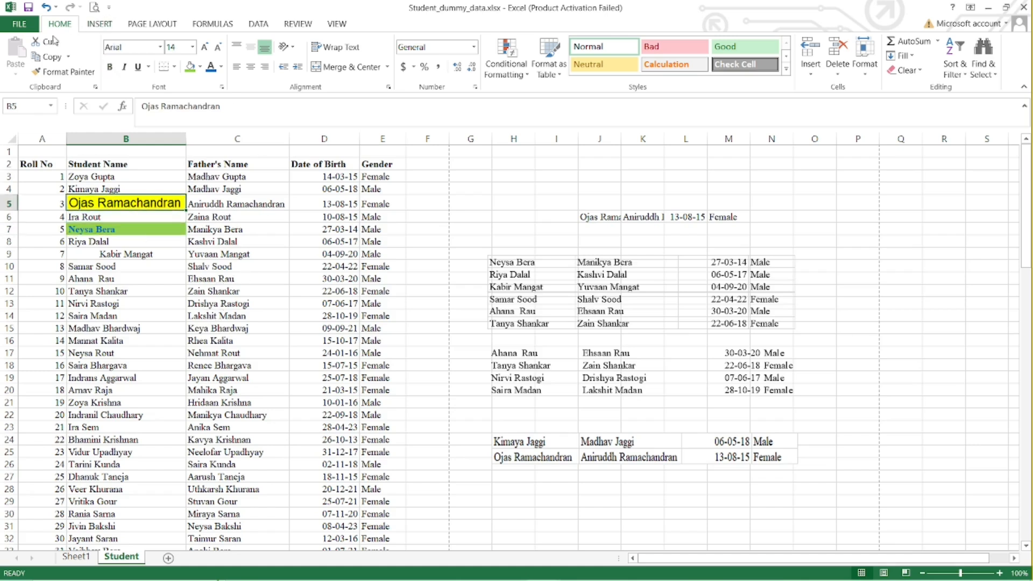
{"action": "left_click", "coordinate": [65, 72]}
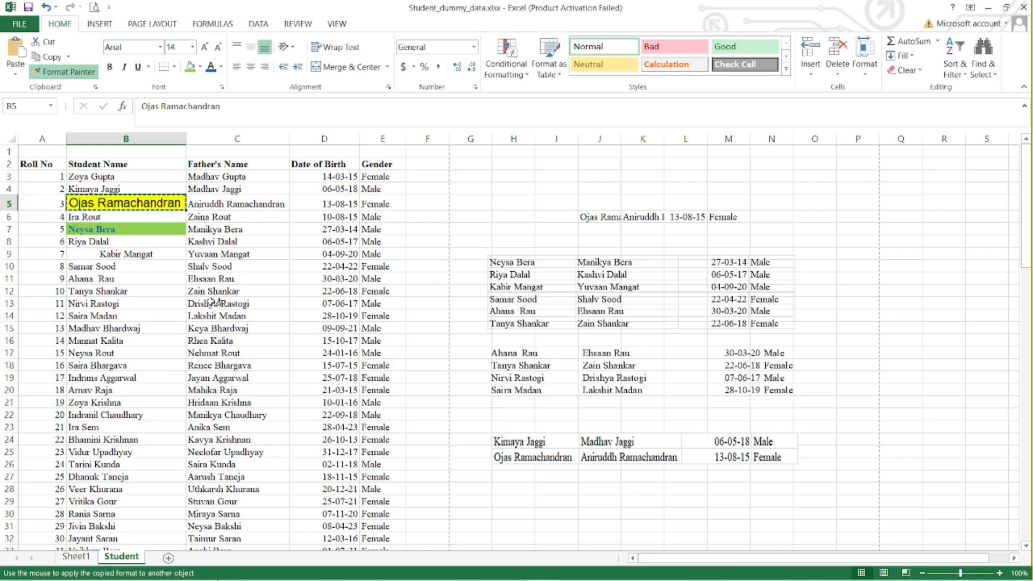
{"action": "left_click_drag", "start_coordinate": [215, 254], "coordinate": [214, 402]}
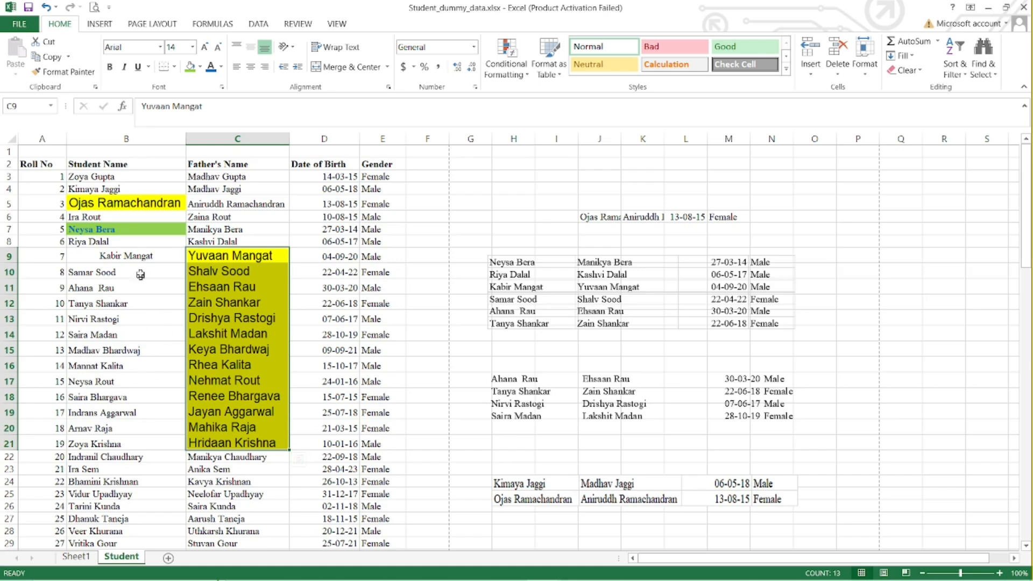
Copy the bold blue, green-filled formatting of B7 to the father's names in C3:C5 with Format Painter.
{"action": "left_click", "coordinate": [109, 229]}
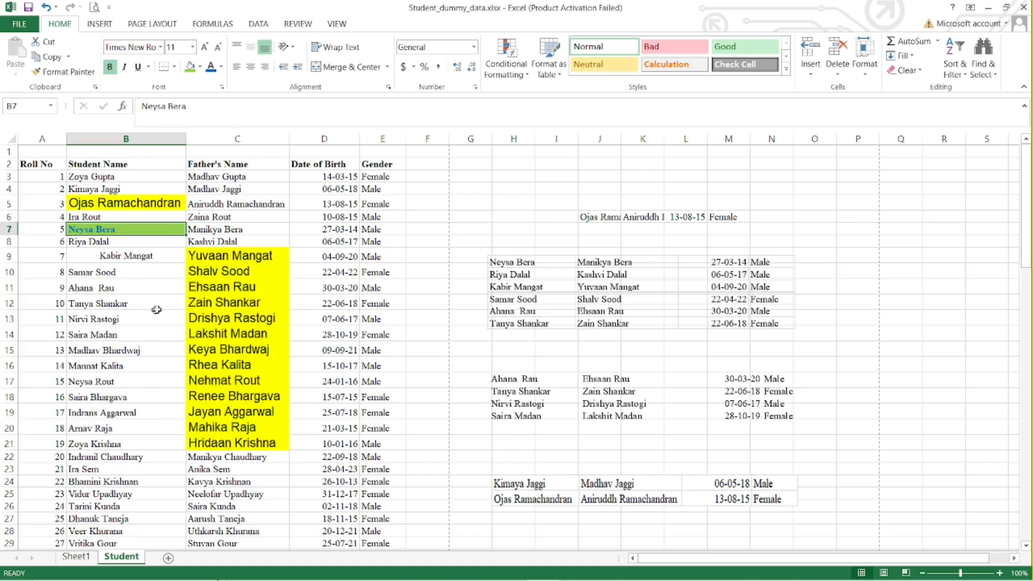
{"action": "left_click", "coordinate": [64, 72]}
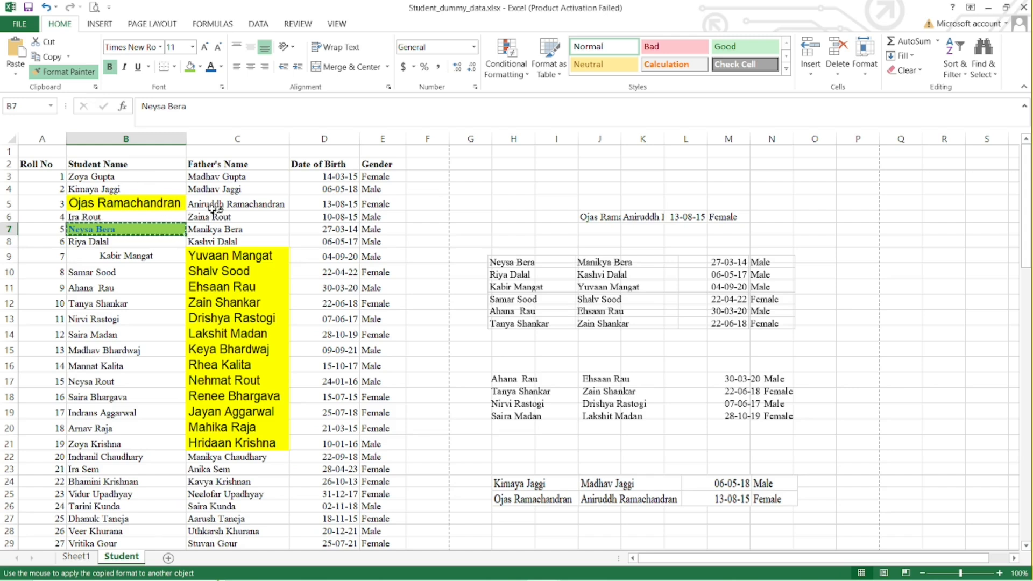
{"action": "left_click_drag", "start_coordinate": [218, 178], "coordinate": [214, 199]}
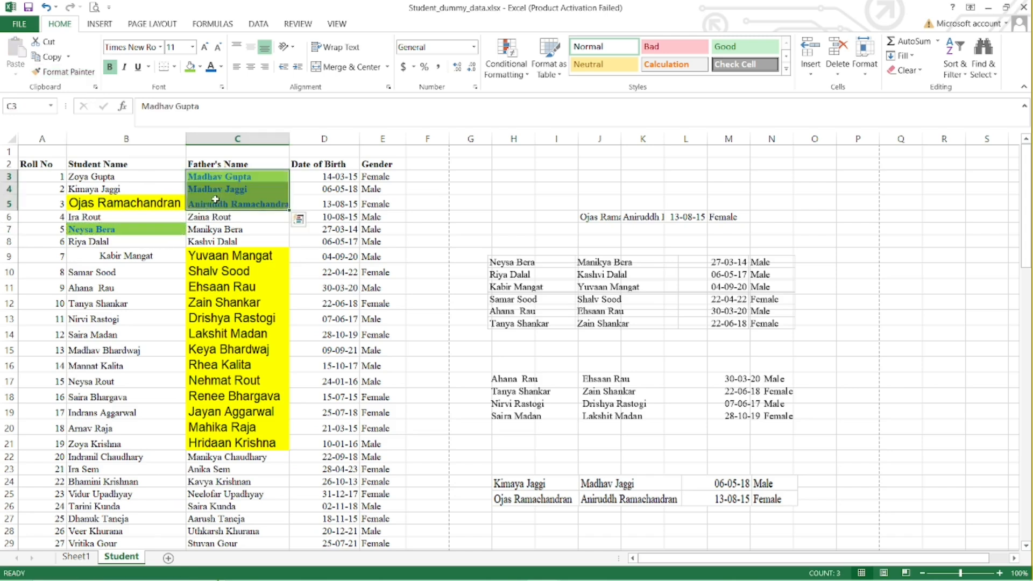
{"action": "left_click", "coordinate": [237, 228]}
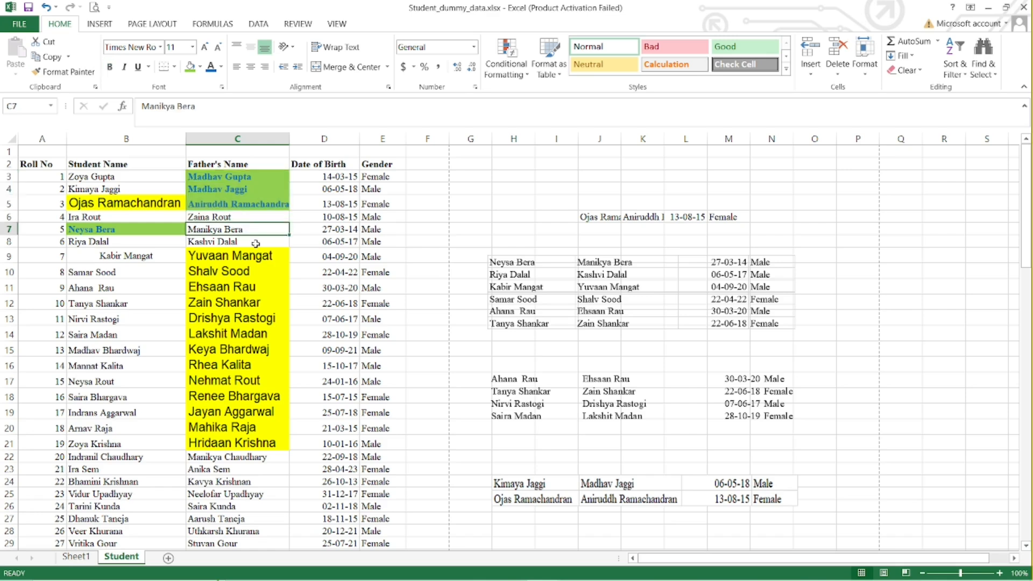
Display the Office Clipboard and clear all of its collected items.
{"action": "scroll", "coordinate": [256, 243], "scroll_direction": "down", "scroll_amount": 2}
{"action": "scroll", "coordinate": [256, 243], "scroll_direction": "up", "scroll_amount": 2}
{"action": "left_click", "coordinate": [96, 88]}
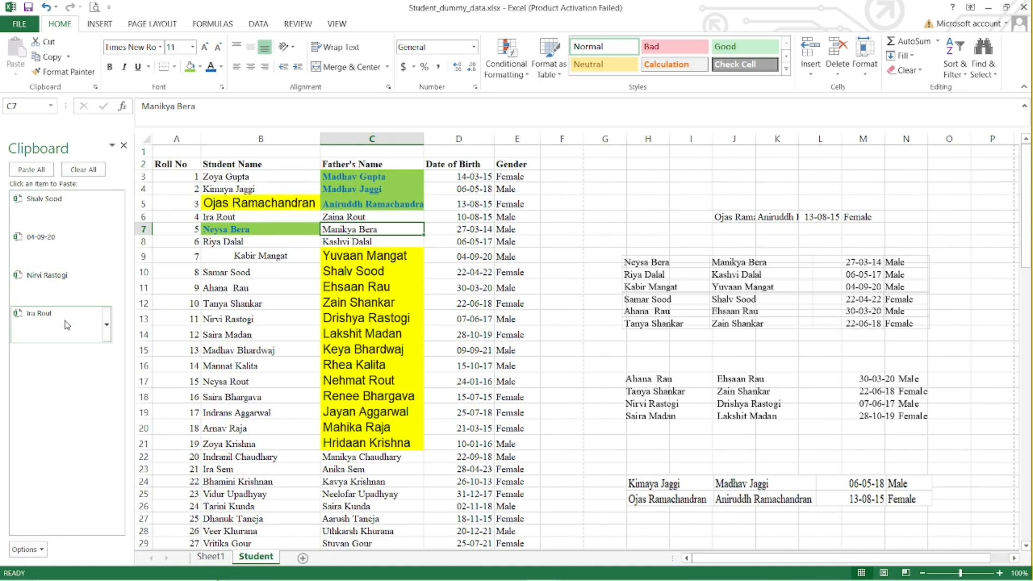
{"action": "left_click", "coordinate": [83, 169]}
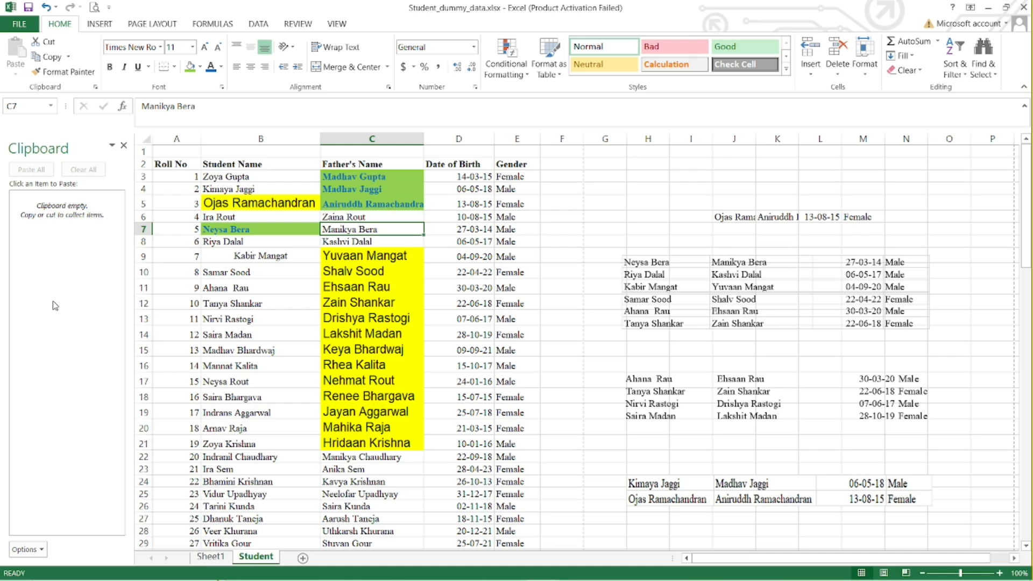
Collect the student names from B14, B20, B24 and B13 on the Office Clipboard, copying them one at a time.
{"action": "left_click", "coordinate": [244, 333]}
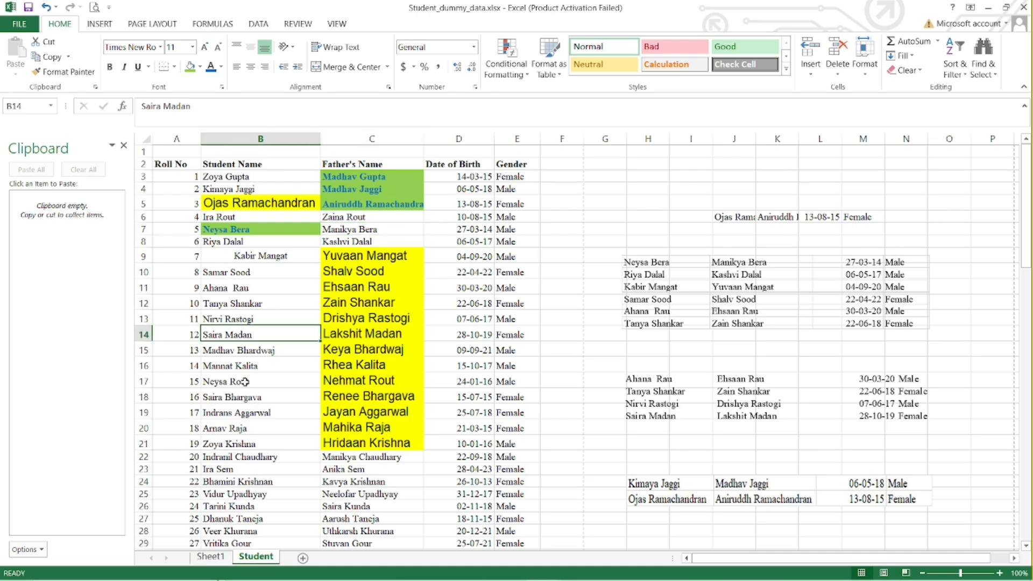
{"action": "key", "text": "ctrl+c"}
{"action": "left_click", "coordinate": [232, 427]}
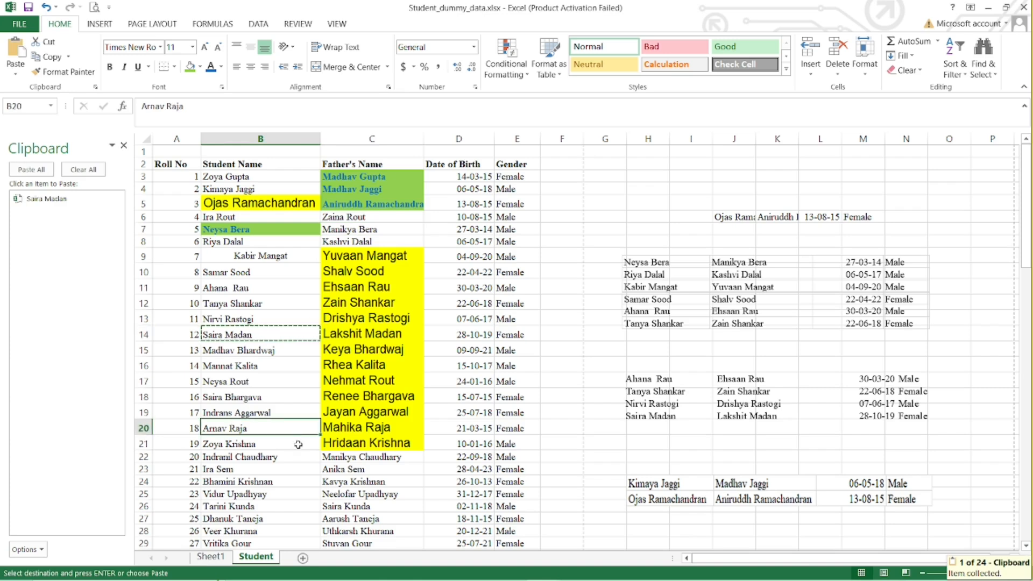
{"action": "left_click", "coordinate": [261, 482]}
{"action": "key", "text": "ctrl+c"}
{"action": "left_click", "coordinate": [248, 318]}
{"action": "key", "text": "ctrl+c"}
Copy D15, E7, D10, E24 and D10 again one by one, adding these birth dates and genders to the Office Clipboard.
{"action": "left_click", "coordinate": [466, 349]}
{"action": "key", "text": "ctrl+c"}
{"action": "left_click", "coordinate": [515, 229]}
{"action": "key", "text": "ctrl+c"}
{"action": "left_click", "coordinate": [474, 272]}
{"action": "key", "text": "ctrl+c"}
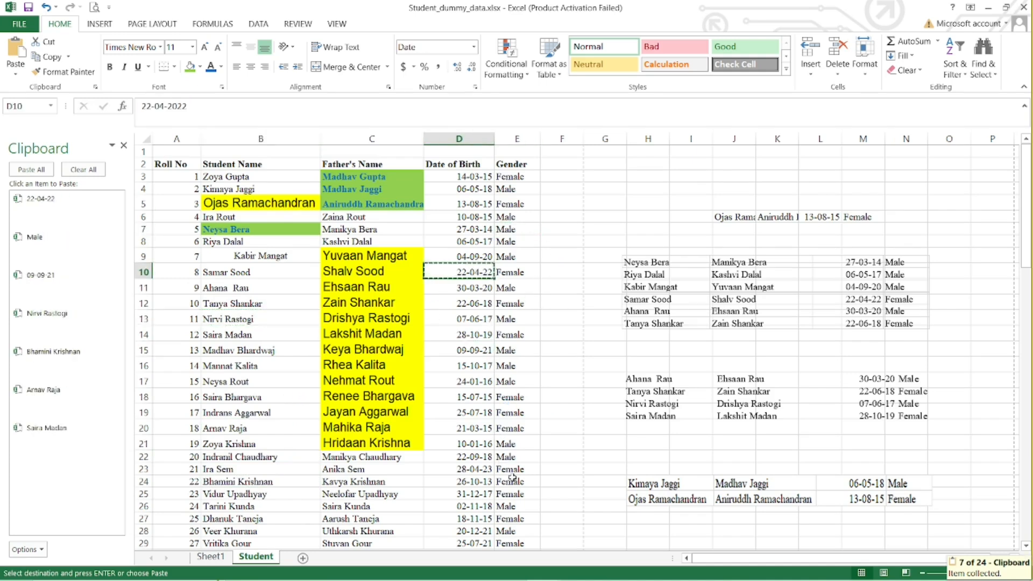
{"action": "left_click", "coordinate": [515, 482]}
{"action": "key", "text": "ctrl+c"}
{"action": "left_click", "coordinate": [482, 271]}
{"action": "key", "text": "ctrl+c"}
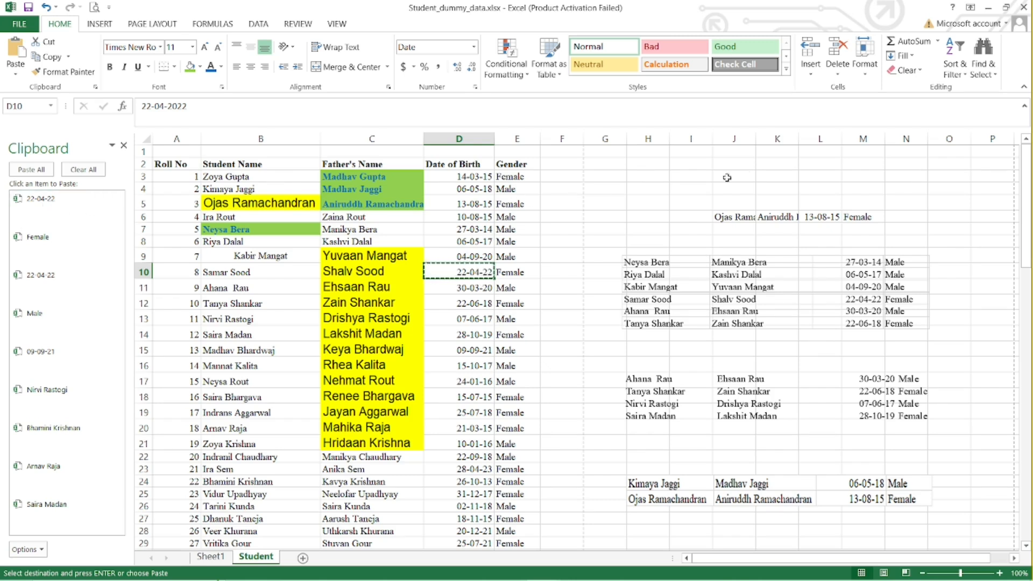
Paste the latest copied date into K2 and try several collected clipboard items in K3, ending with the student name from B20.
{"action": "left_click", "coordinate": [768, 164]}
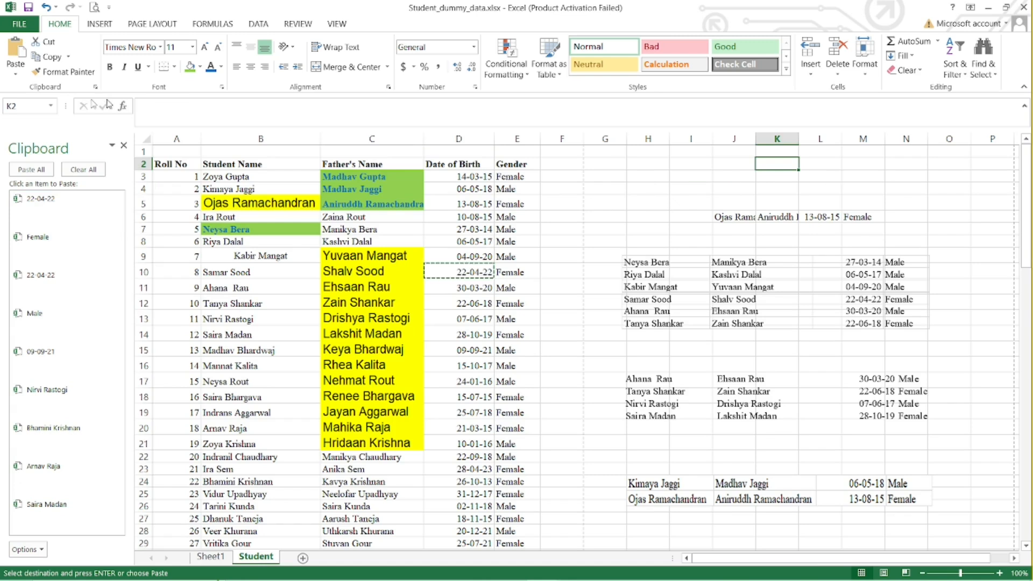
{"action": "left_click", "coordinate": [15, 49]}
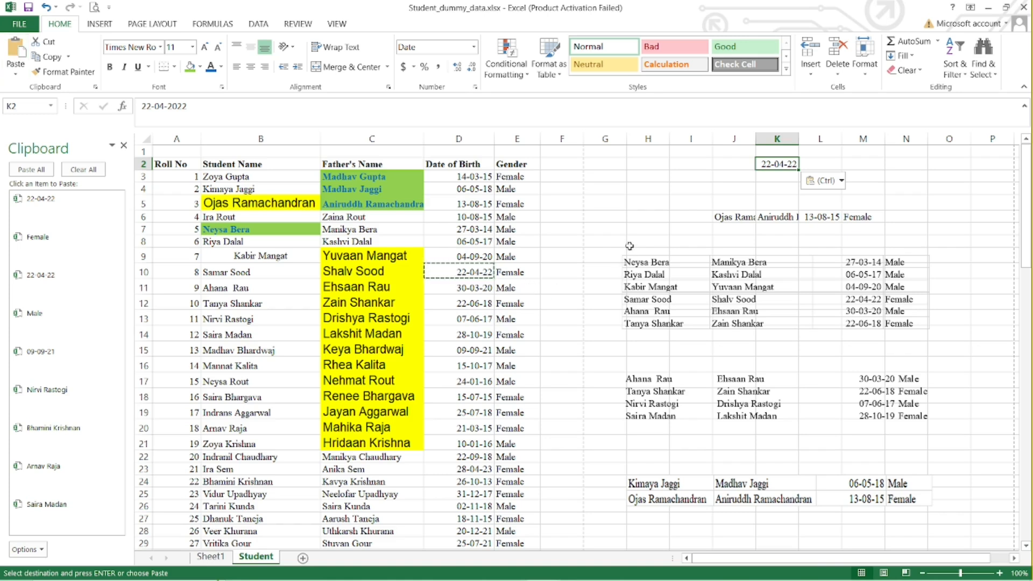
{"action": "left_click", "coordinate": [770, 178]}
{"action": "left_click", "coordinate": [80, 327]}
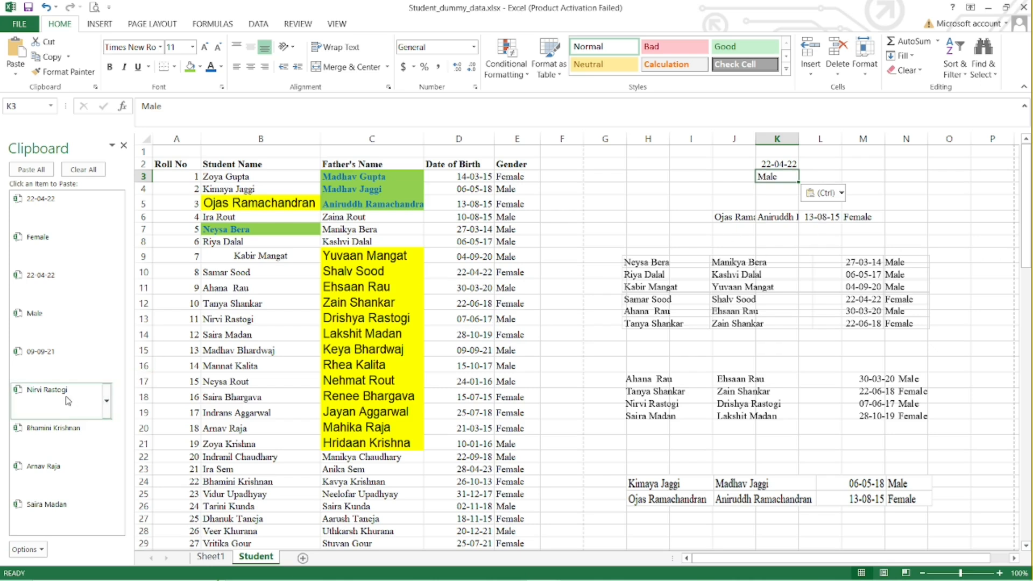
{"action": "left_click", "coordinate": [72, 404]}
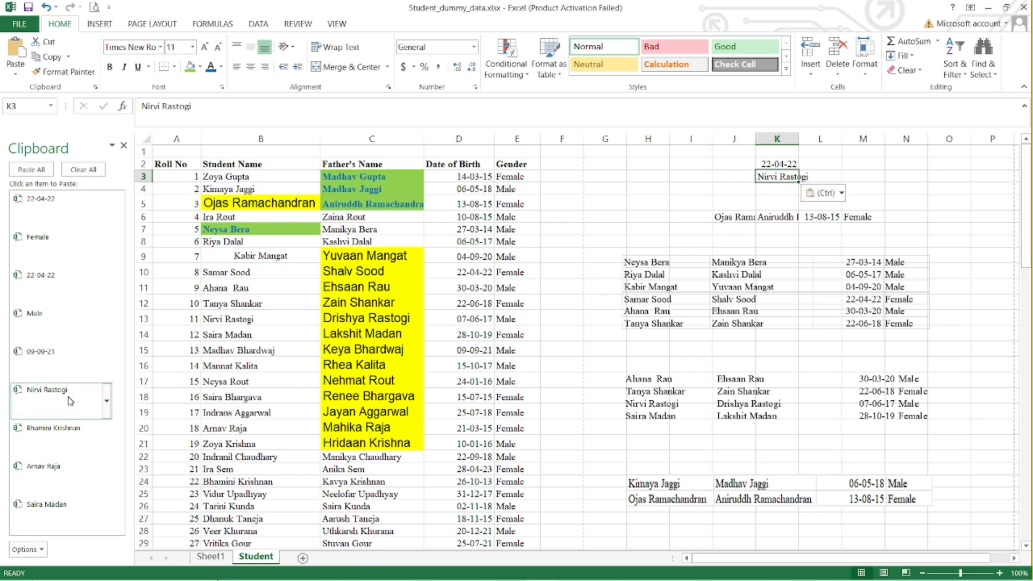
{"action": "left_click", "coordinate": [69, 472]}
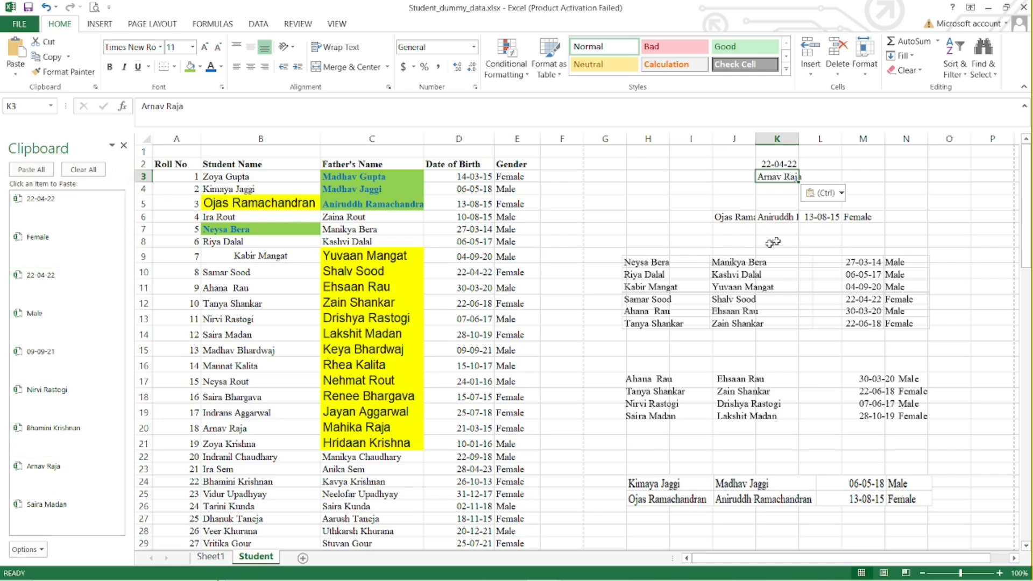
Paste all collected clipboard items starting at P2, and paste the whole collection again starting at F3.
{"action": "left_click", "coordinate": [974, 162]}
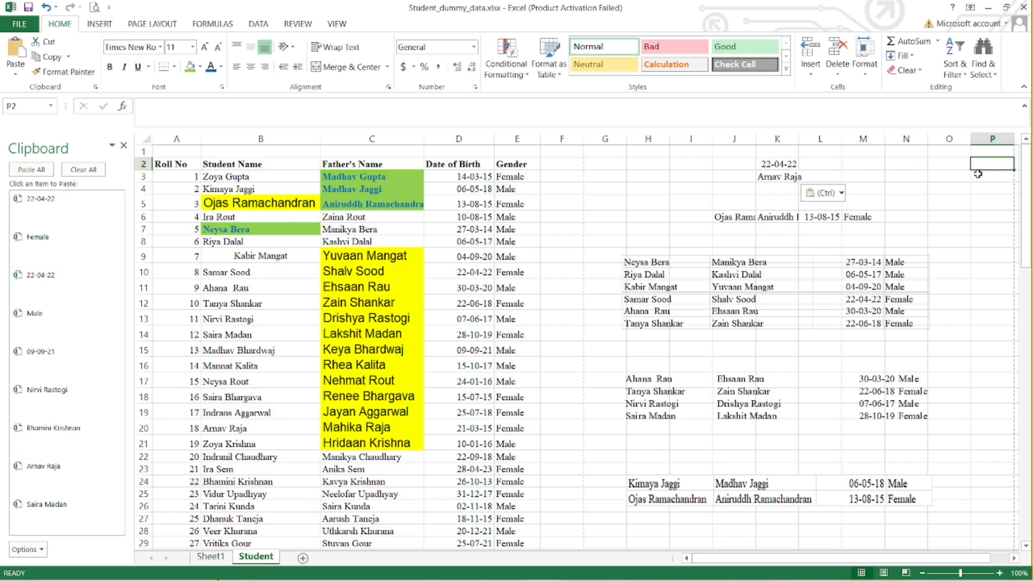
{"action": "left_click", "coordinate": [23, 170]}
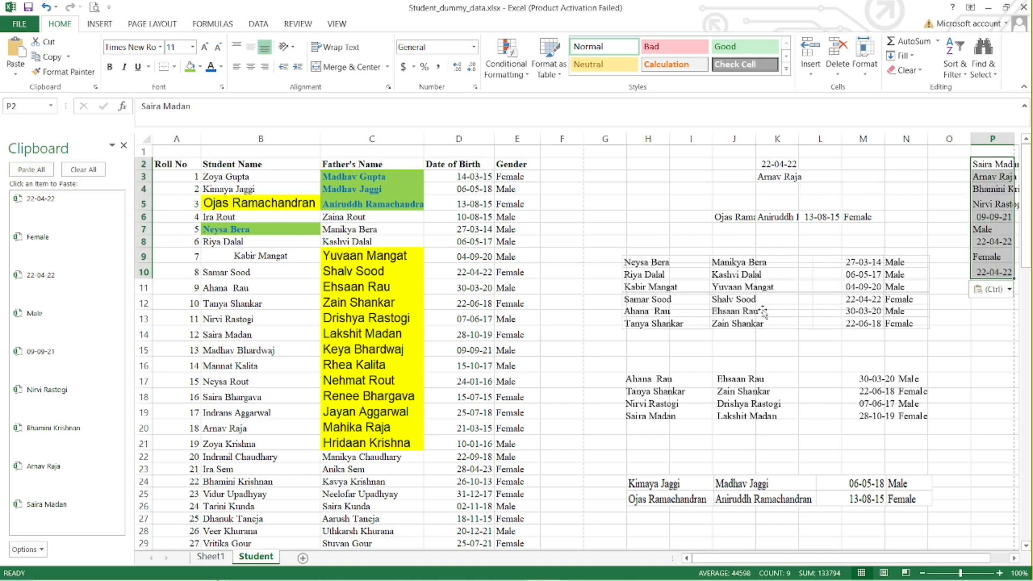
{"action": "left_click", "coordinate": [569, 176]}
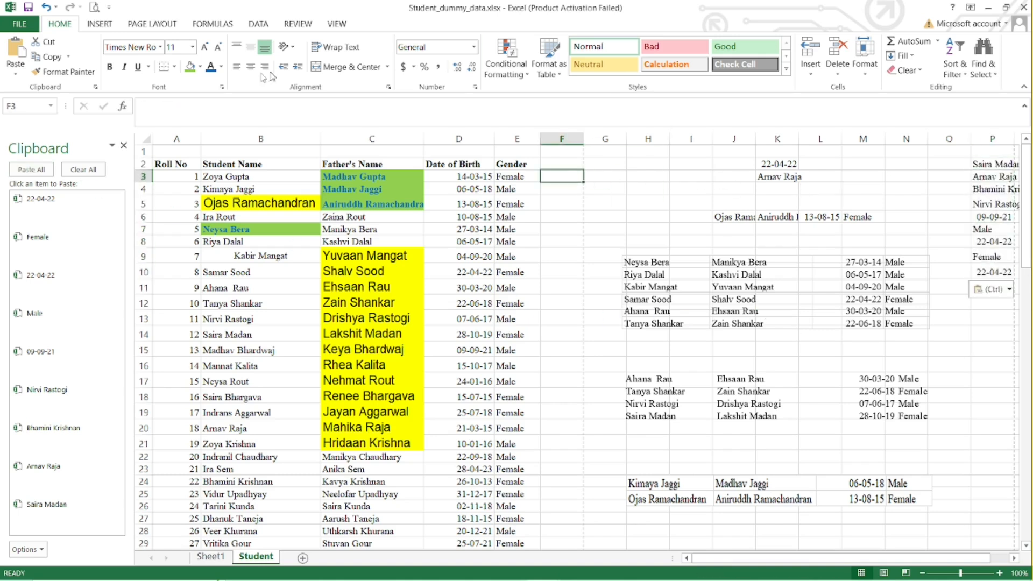
{"action": "left_click", "coordinate": [31, 170]}
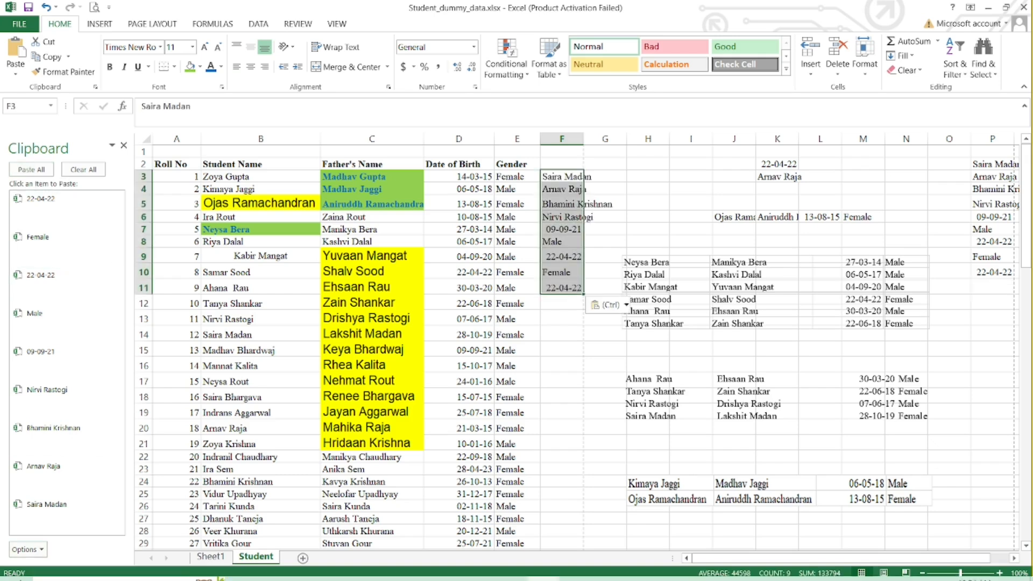
View the Office Clipboard's display options without changing them, and close the Clipboard pane.
{"action": "left_click", "coordinate": [41, 548]}
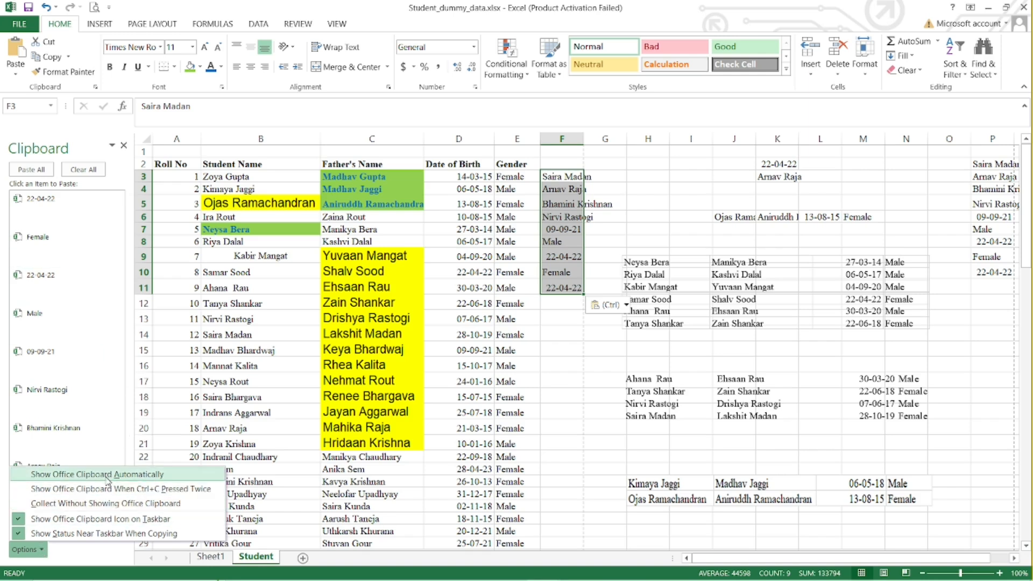
{"action": "left_click", "coordinate": [185, 319]}
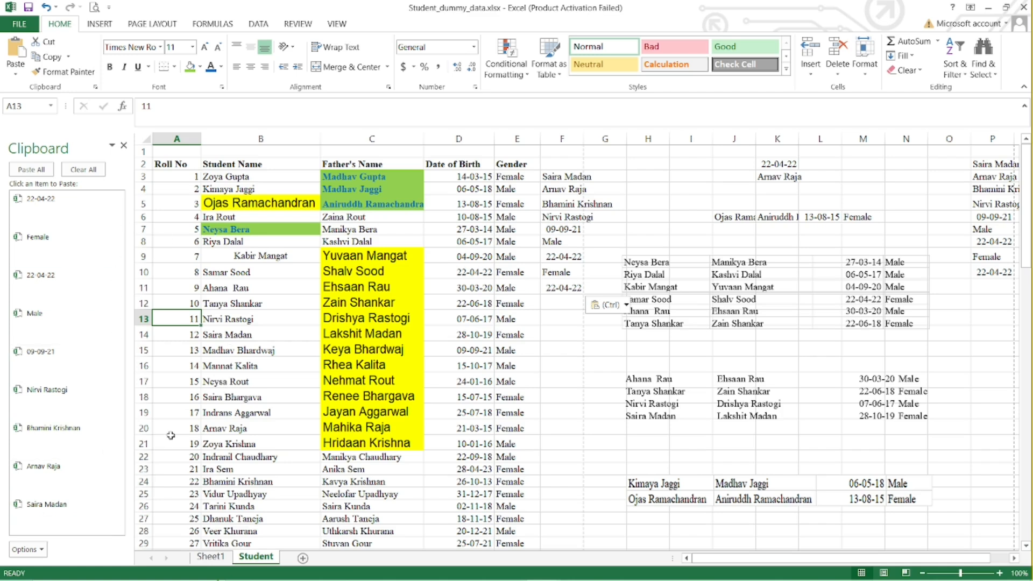
{"action": "left_click", "coordinate": [125, 146]}
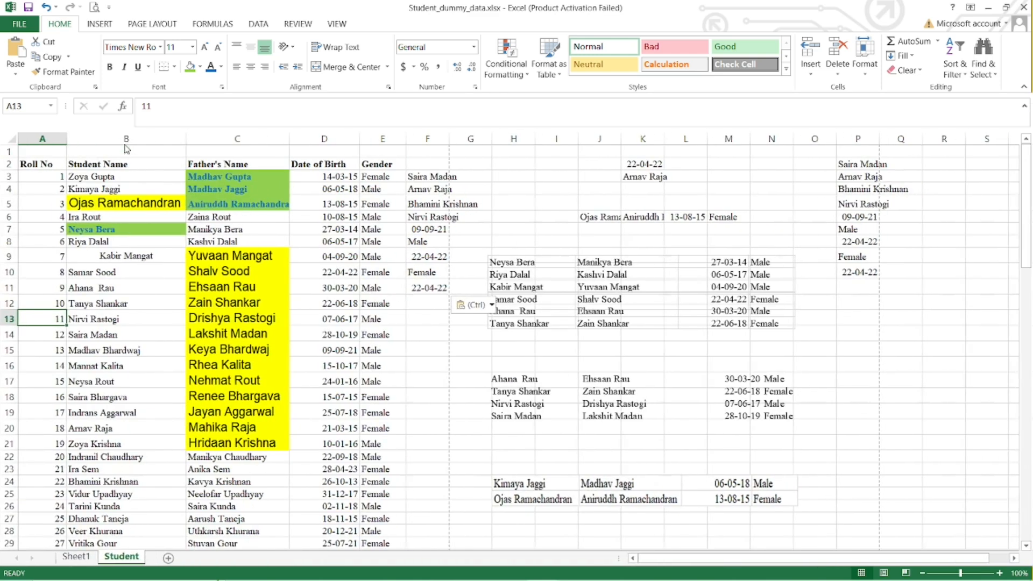